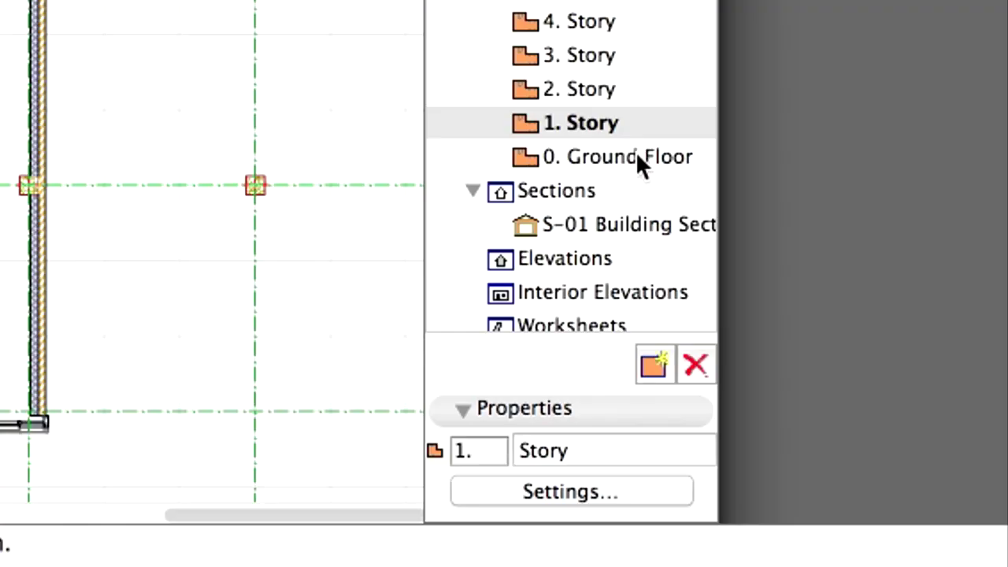
- Show the Ground Floor as a trace reference on 1. Story and set the reference colour to blue (R:0 G:0 B:255)
{"action": "right_click", "coordinate": [638, 161]}
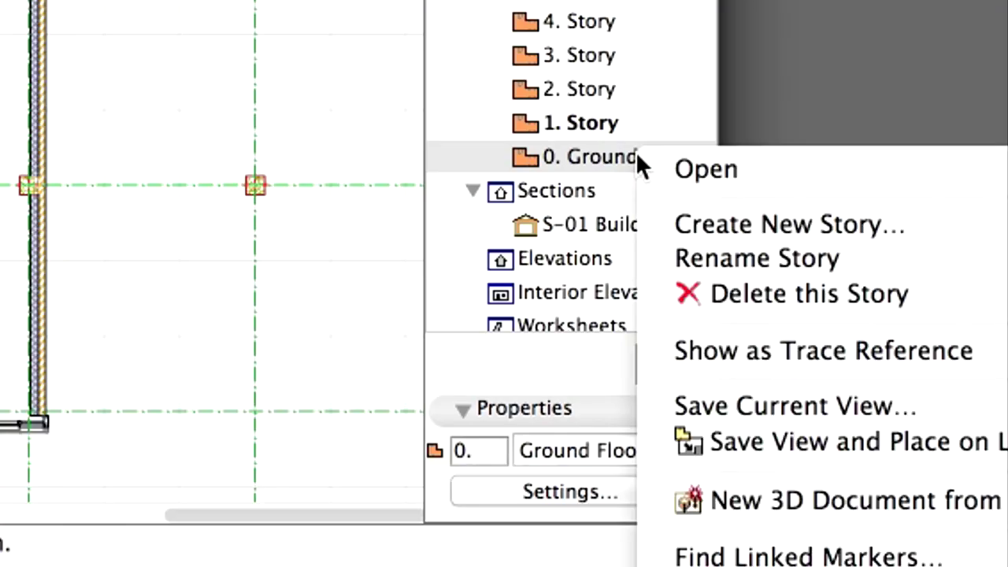
{"action": "left_click", "coordinate": [985, 358]}
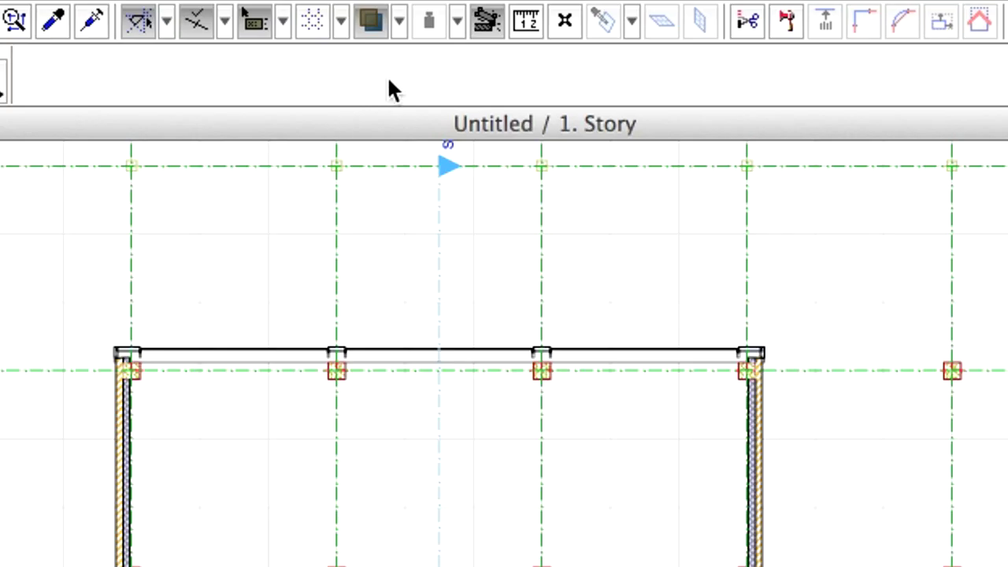
{"action": "left_click", "coordinate": [399, 22]}
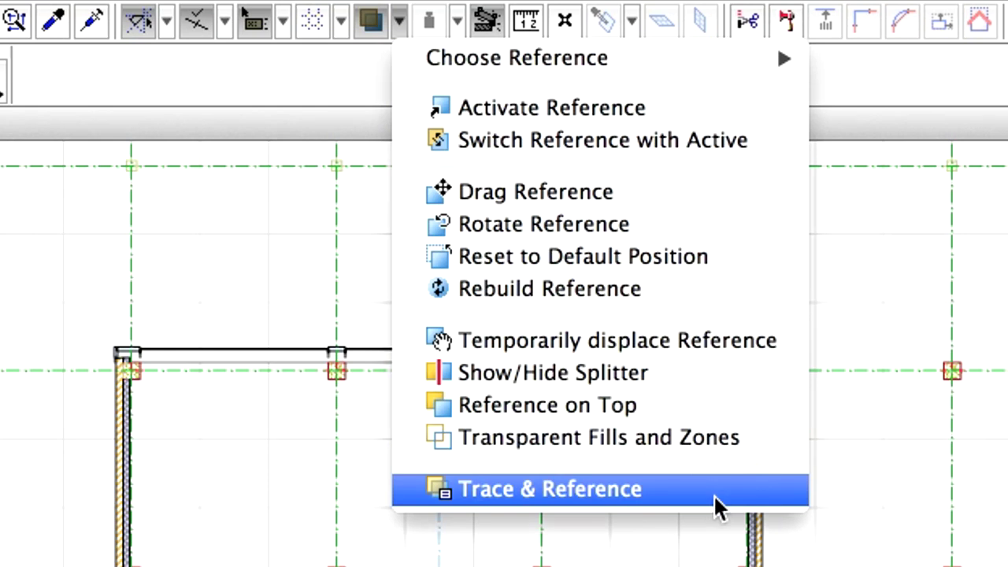
{"action": "left_click", "coordinate": [714, 494]}
{"action": "left_click", "coordinate": [375, 276]}
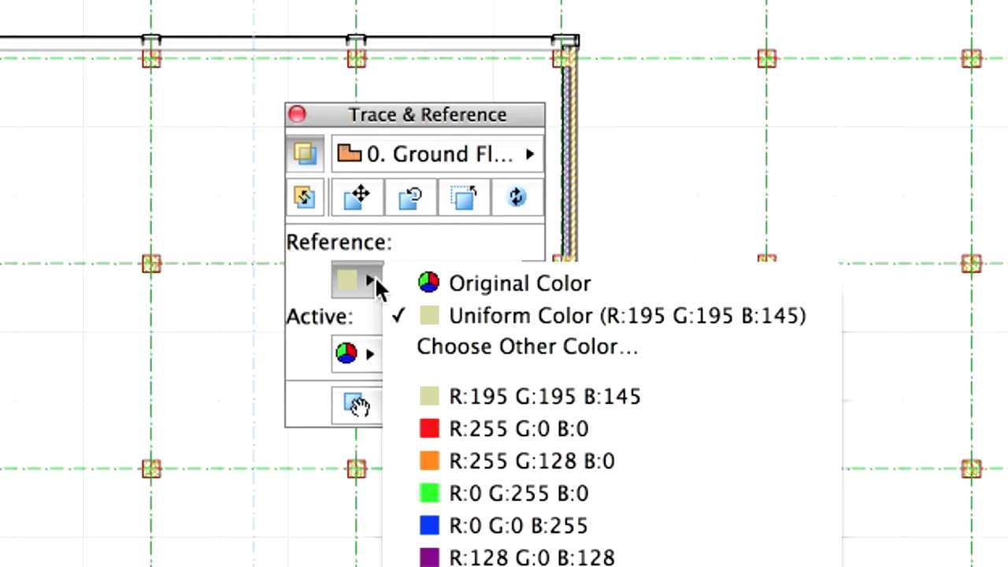
{"action": "left_click", "coordinate": [640, 529]}
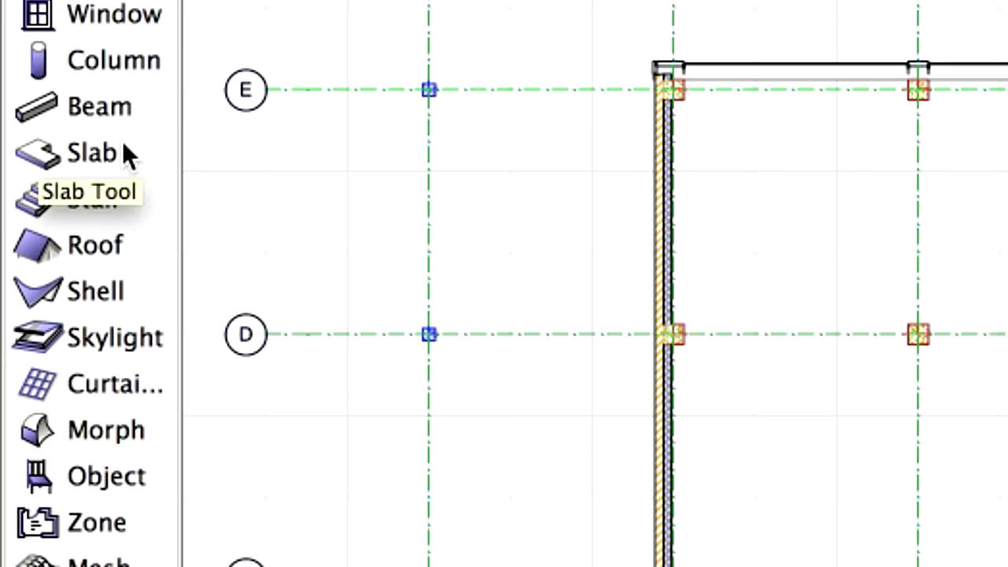
- Set up a new slab with polygonal geometry, basic structure and a thickness of 200
{"action": "left_click", "coordinate": [125, 154]}
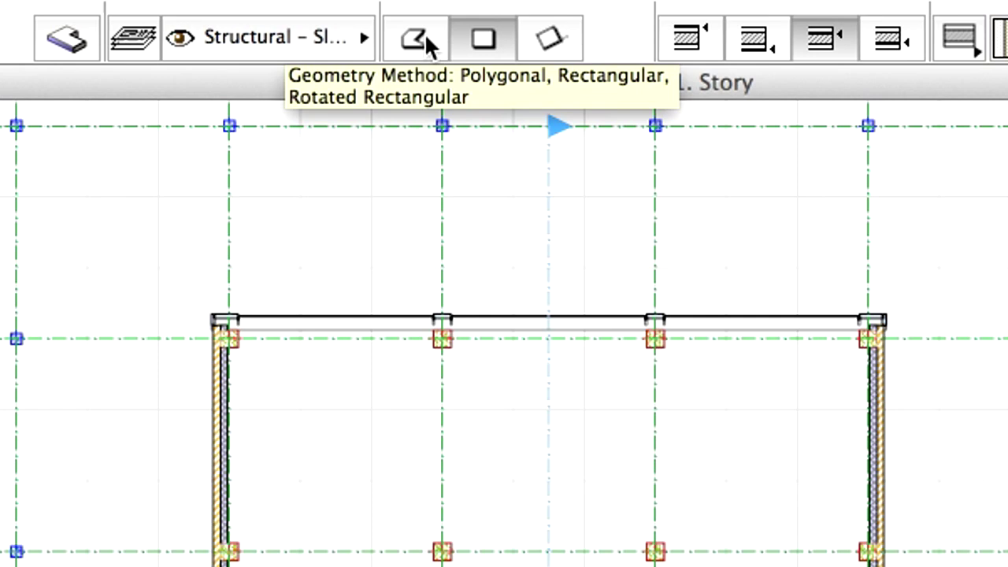
{"action": "left_click", "coordinate": [426, 35]}
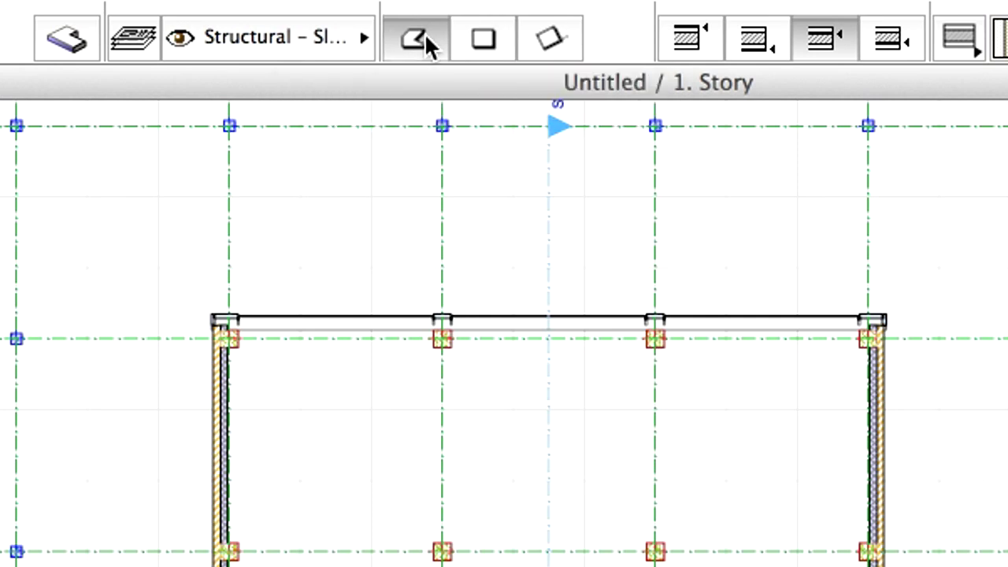
{"action": "left_click", "coordinate": [93, 34]}
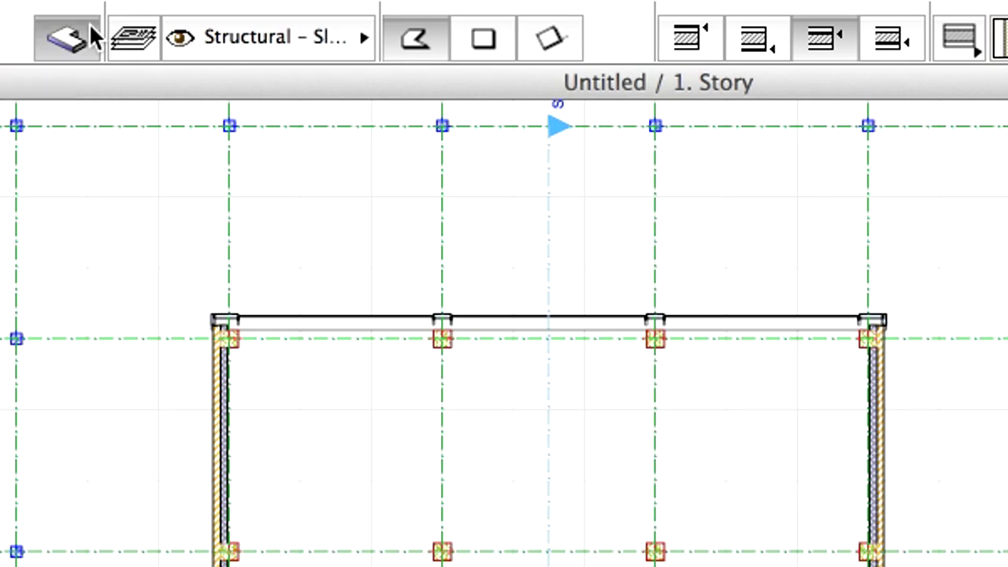
{"action": "left_click", "coordinate": [526, 184]}
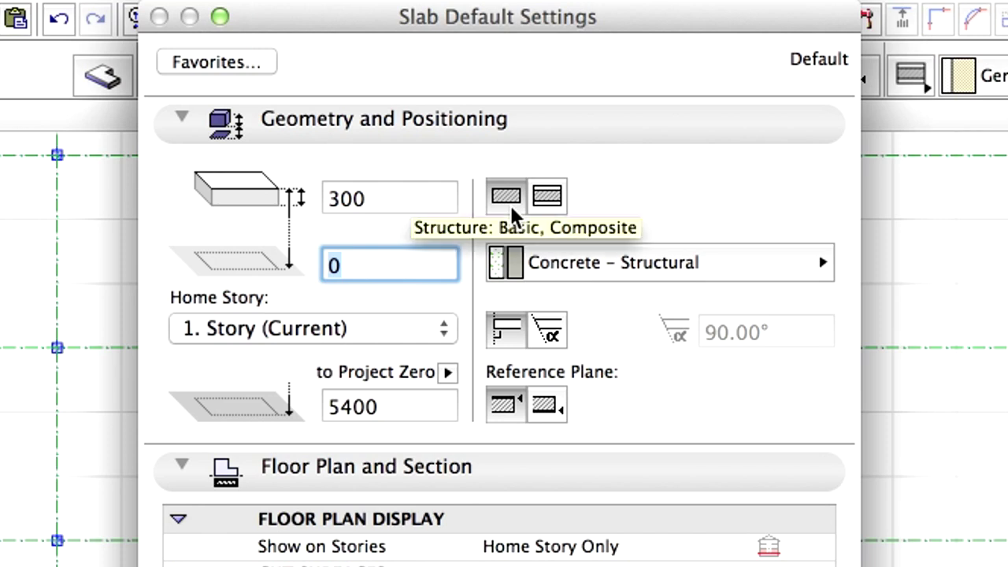
{"action": "double_click", "coordinate": [334, 198]}
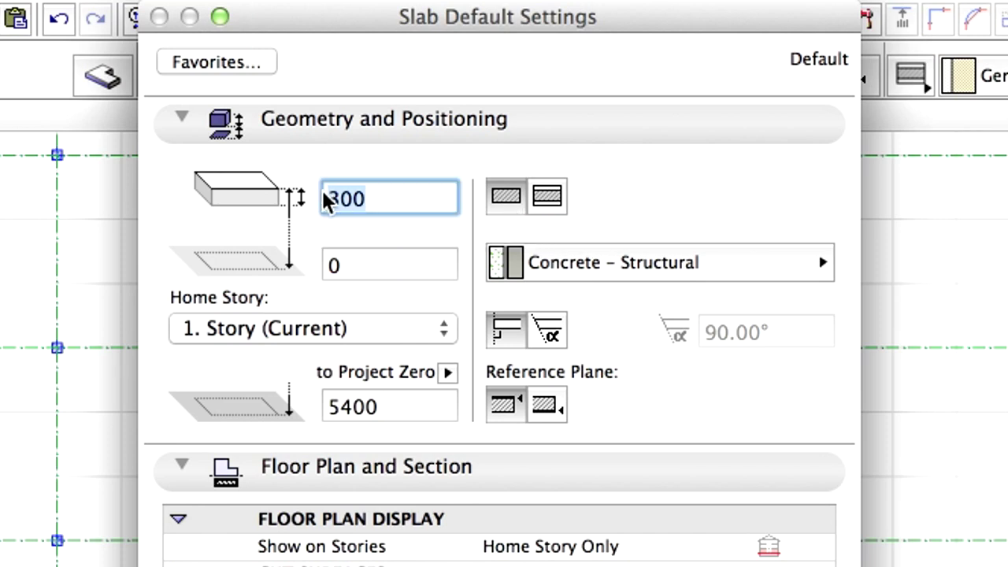
{"action": "type", "text": "200"}
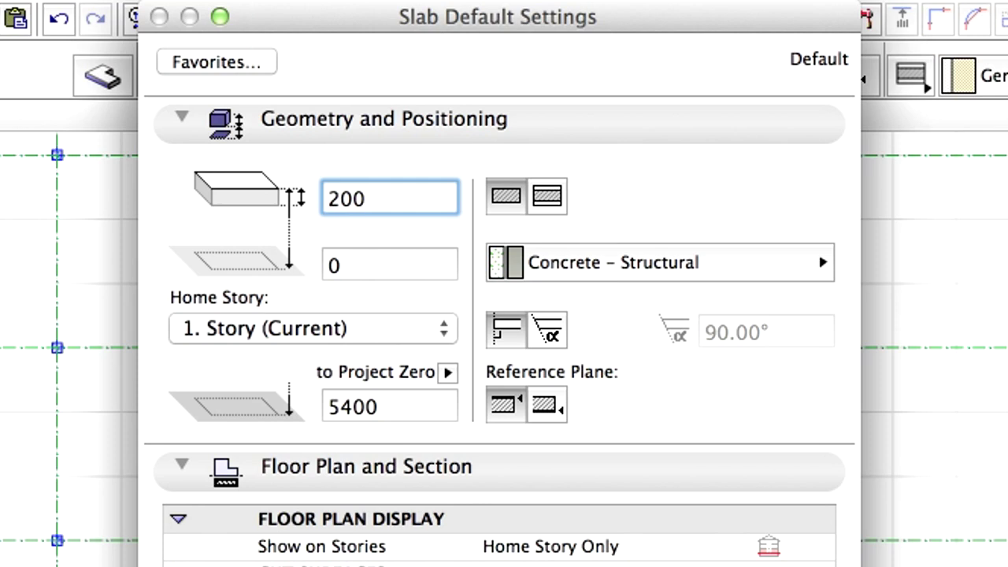
- Keep 1. Story, Concrete - Structural and the Structural - Slabs layer in the slab defaults and accept the settings
{"action": "left_click", "coordinate": [397, 331]}
{"action": "left_click", "coordinate": [397, 330]}
{"action": "left_click", "coordinate": [771, 279]}
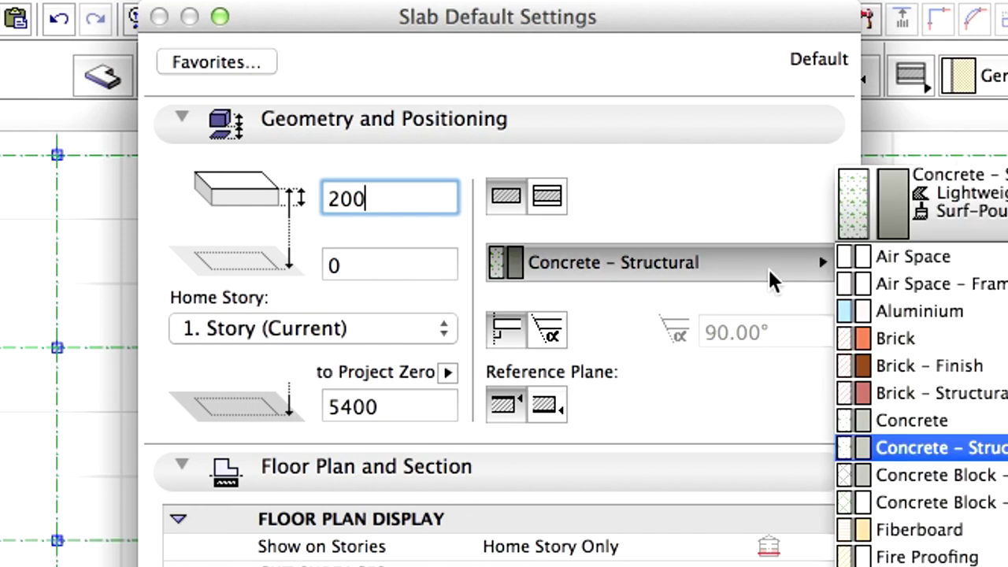
{"action": "left_click", "coordinate": [772, 280]}
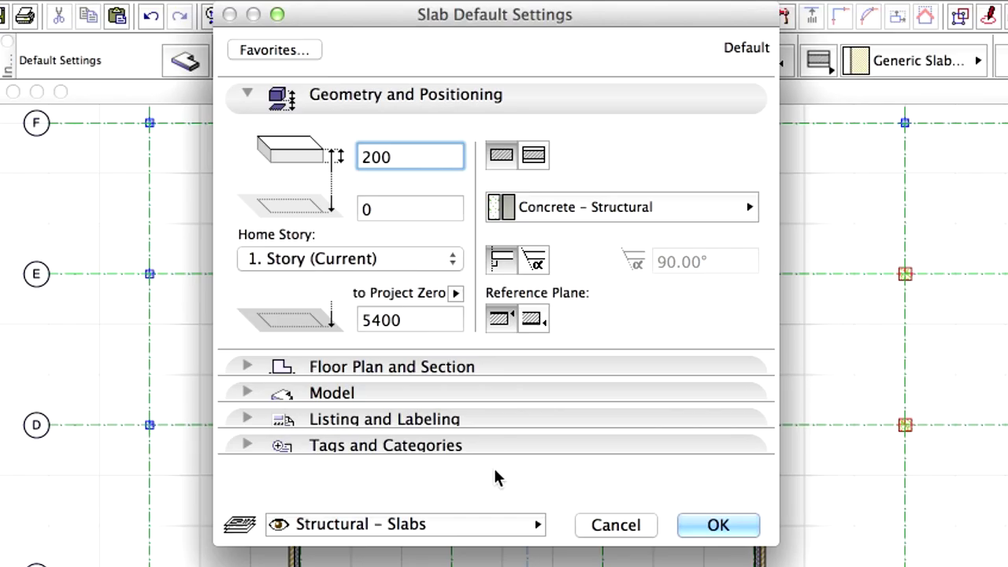
{"action": "left_click", "coordinate": [508, 524]}
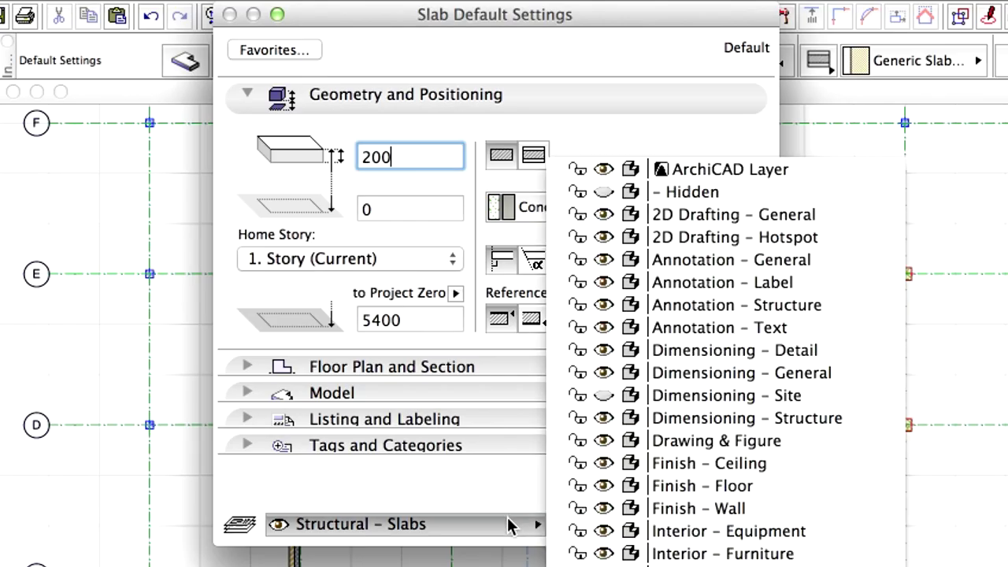
{"action": "left_click", "coordinate": [508, 523]}
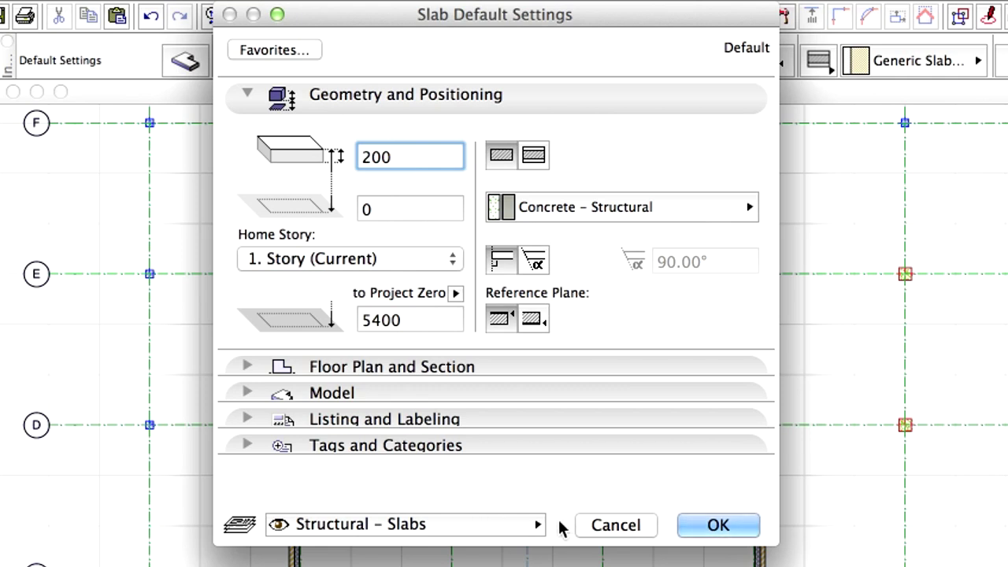
{"action": "left_click", "coordinate": [715, 529]}
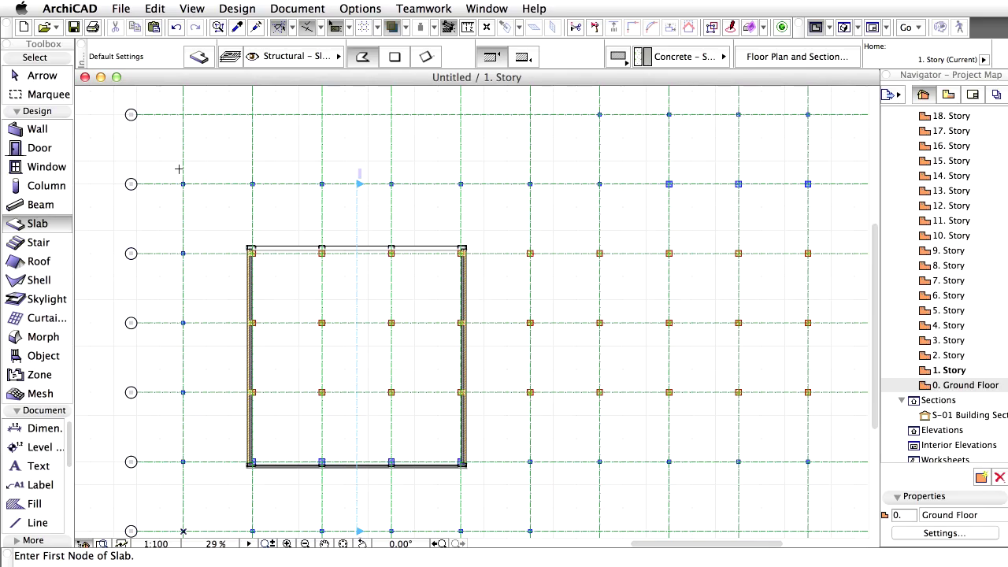
- Draw the slab polygon on 1. Story around the outer corners of the traced perimeter columns, closing it at grid line F
{"action": "scroll", "coordinate": [180, 174], "scroll_direction": "up", "scroll_amount": 10}
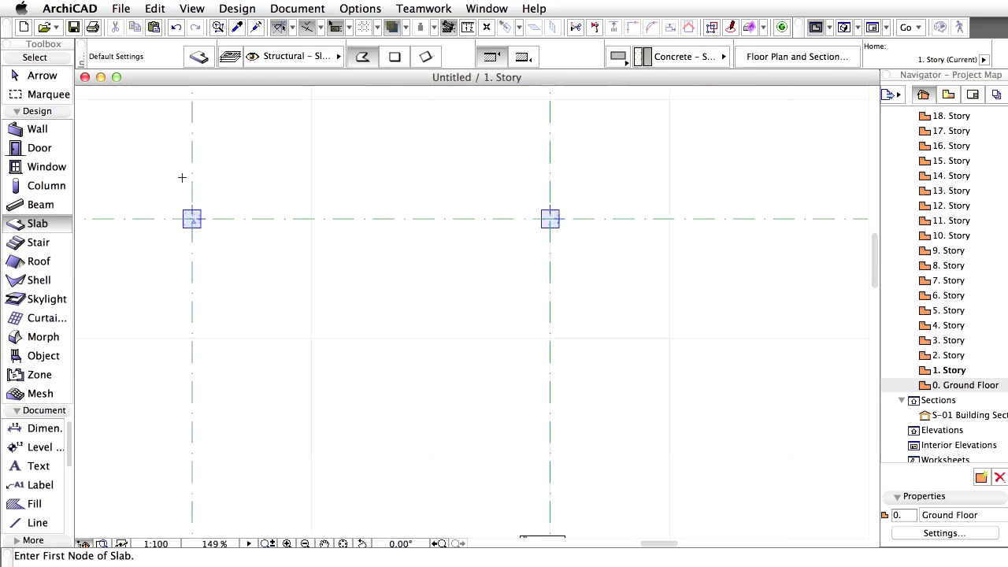
{"action": "scroll", "coordinate": [182, 178], "scroll_direction": "up", "scroll_amount": 3}
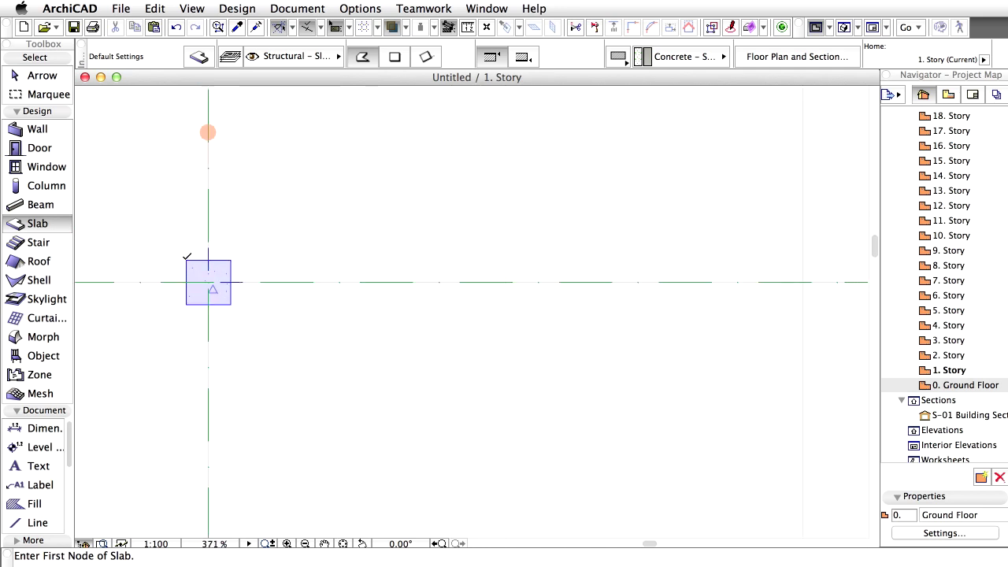
{"action": "left_click", "coordinate": [187, 260]}
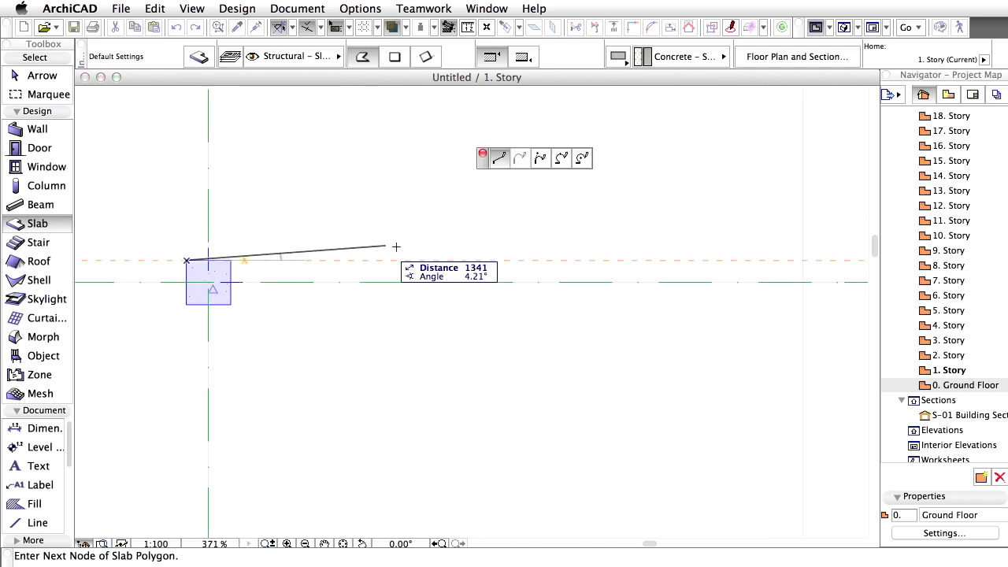
{"action": "scroll", "coordinate": [474, 250], "scroll_direction": "down", "scroll_amount": 12}
{"action": "scroll", "coordinate": [668, 254], "scroll_direction": "up", "scroll_amount": 7}
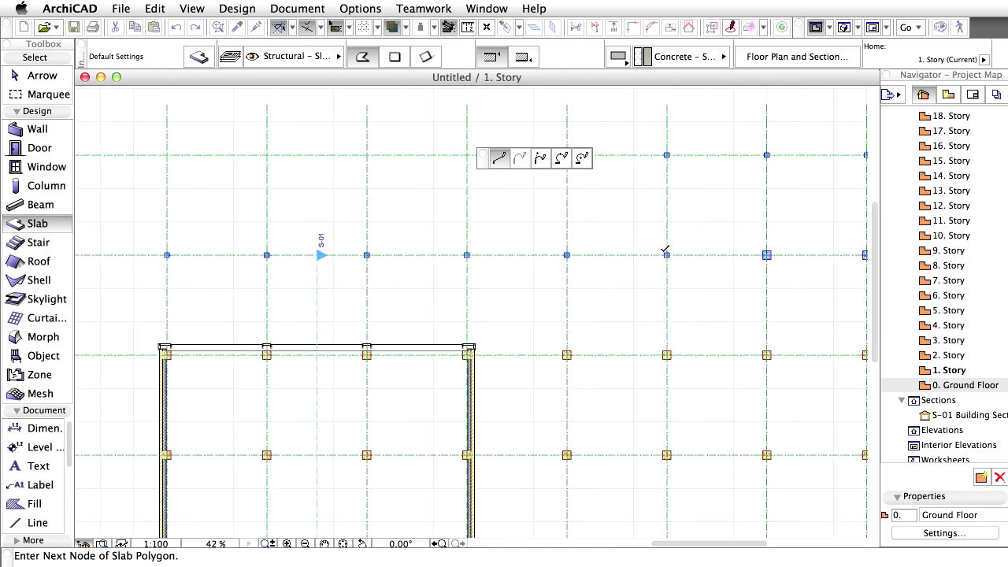
{"action": "left_click", "coordinate": [674, 261]}
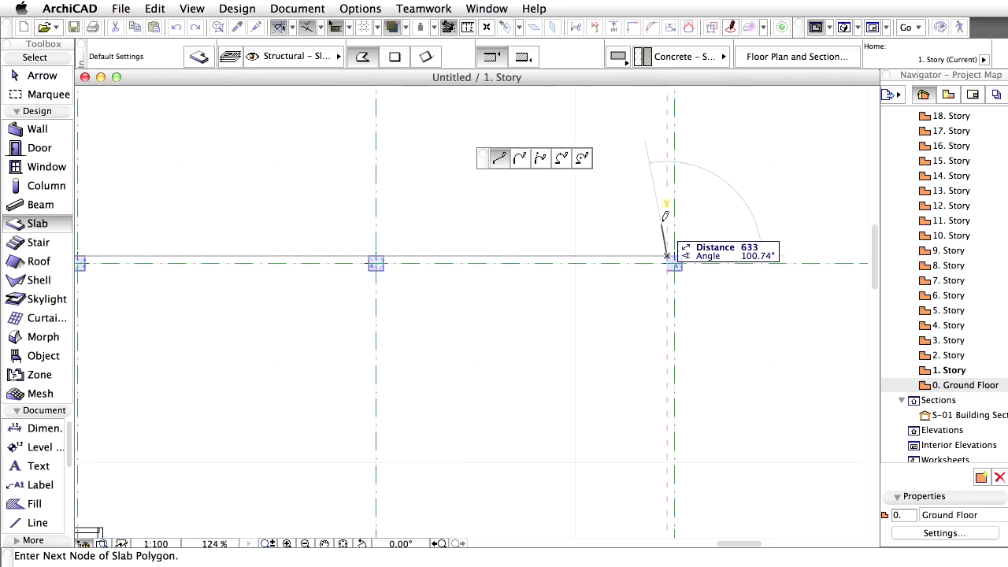
{"action": "scroll", "coordinate": [666, 189], "scroll_direction": "down", "scroll_amount": 2}
{"action": "scroll", "coordinate": [665, 189], "scroll_direction": "down", "scroll_amount": 1}
{"action": "middle_click_drag", "start_coordinate": [665, 189], "coordinate": [560, 470]}
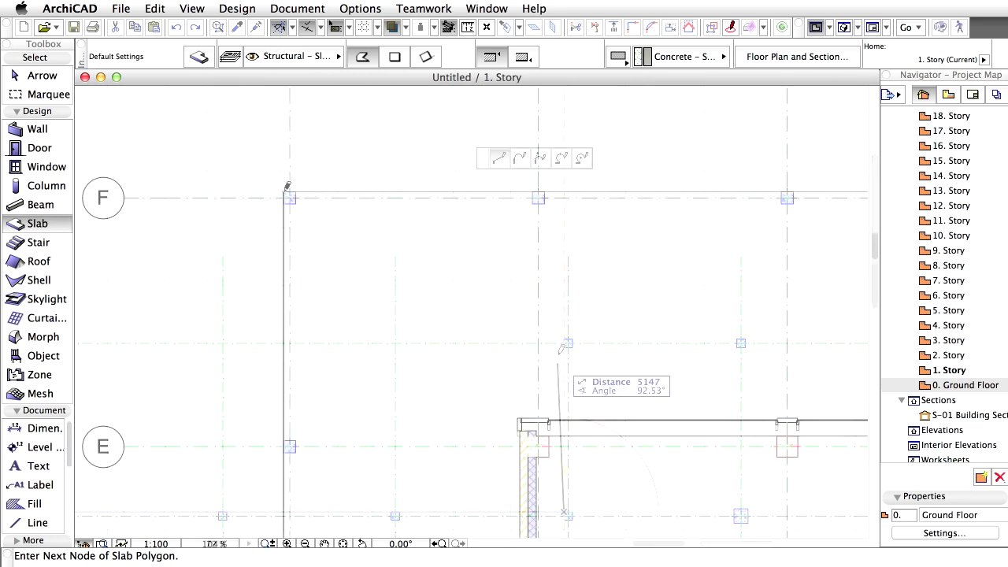
{"action": "left_click", "coordinate": [286, 189]}
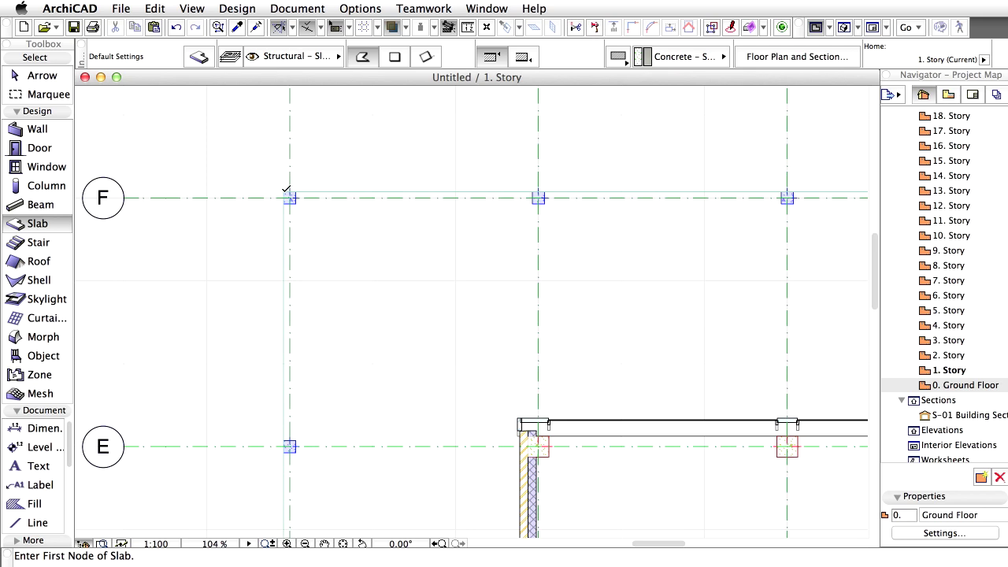
- Offset all edges of the new slab outward by 1000, then deselect it
{"action": "left_click", "coordinate": [343, 543]}
{"action": "key", "text": "shift+Tab"}
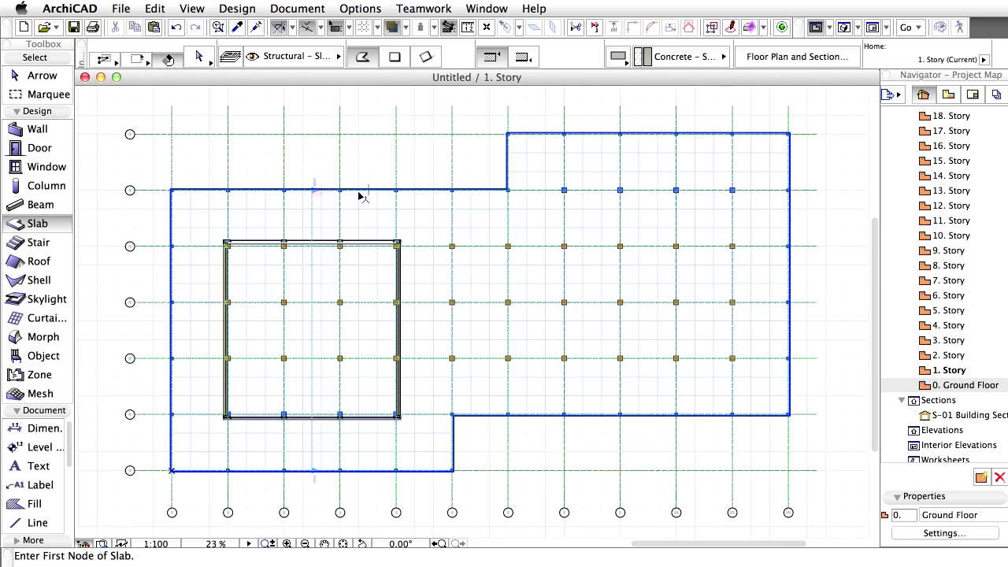
{"action": "mouse_move", "coordinate": [360, 196]}
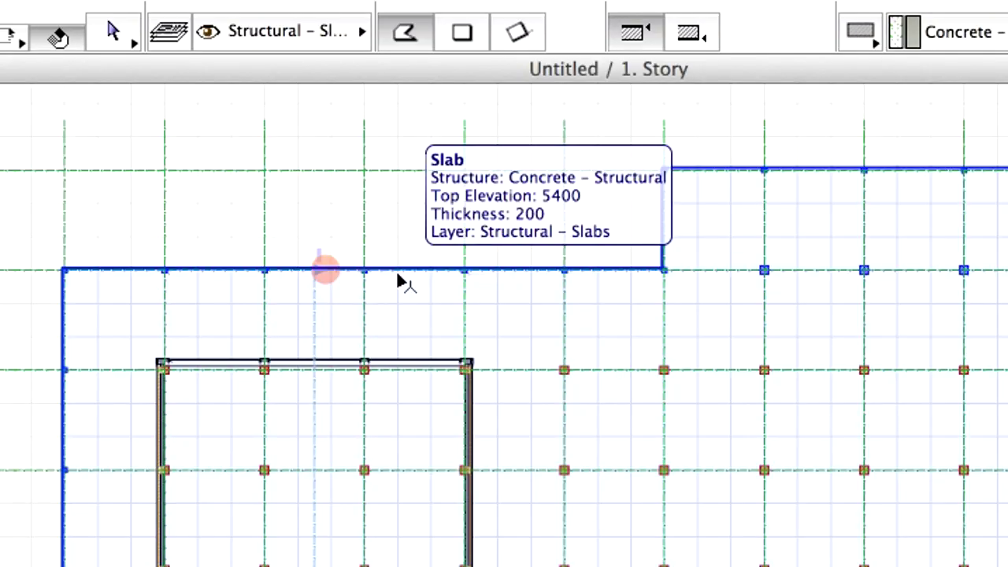
{"action": "left_click", "coordinate": [398, 277]}
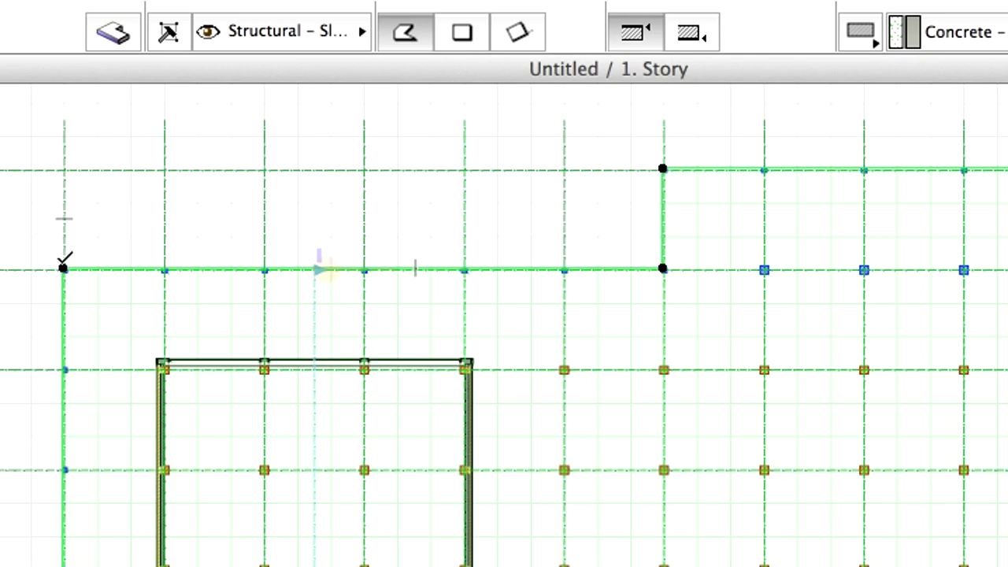
{"action": "left_click", "coordinate": [63, 268]}
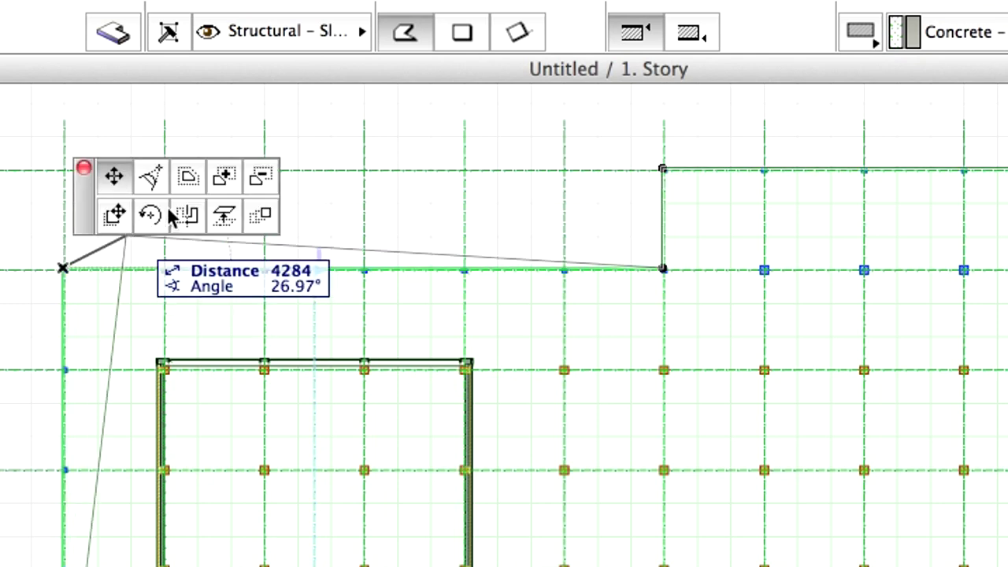
{"action": "left_click", "coordinate": [198, 174]}
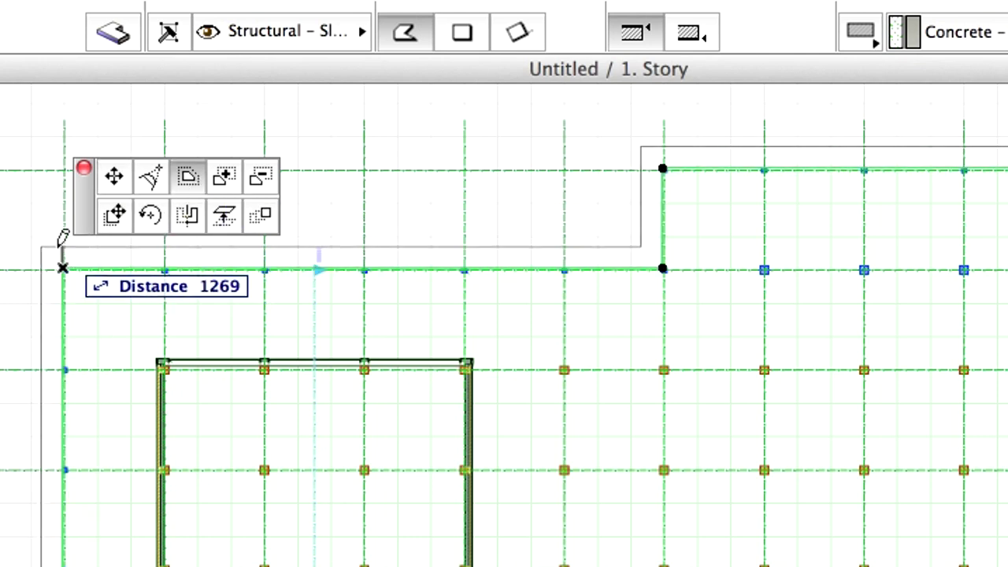
{"action": "type", "text": "1000"}
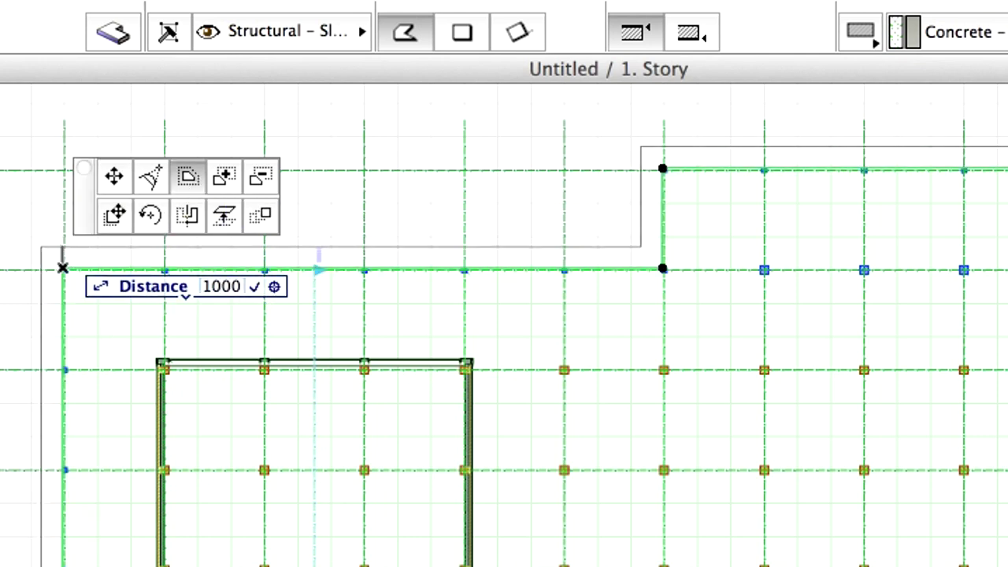
{"action": "key", "text": "Return"}
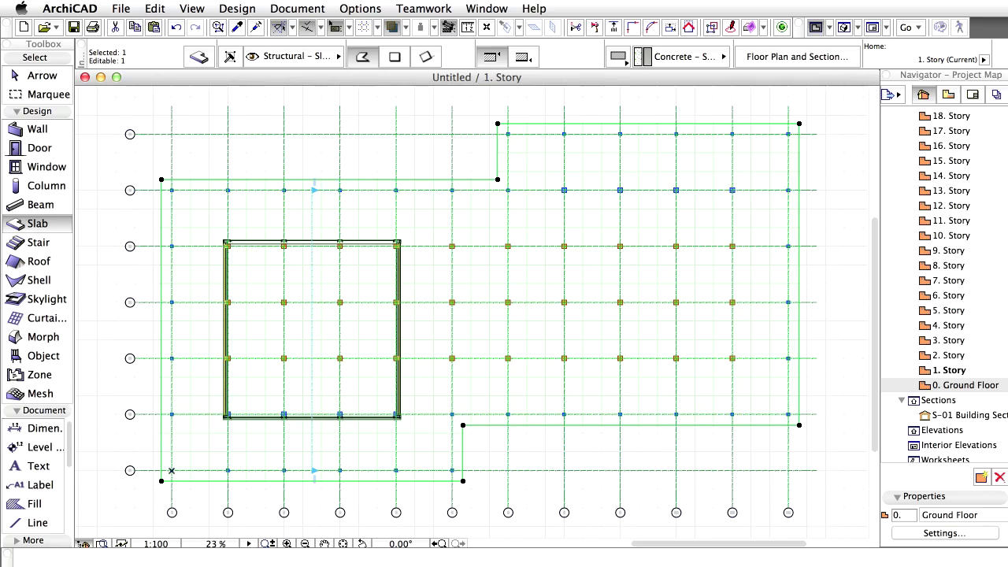
{"action": "key", "text": "Escape"}
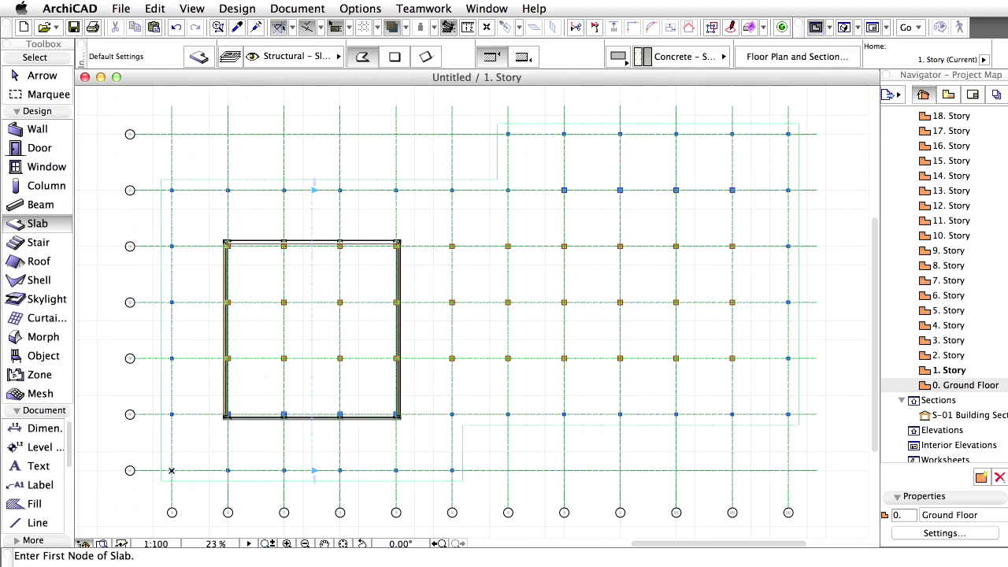
- Turn off the ground-floor trace reference on 1. Story
{"action": "right_click", "coordinate": [197, 99]}
{"action": "mouse_move", "coordinate": [275, 142]}
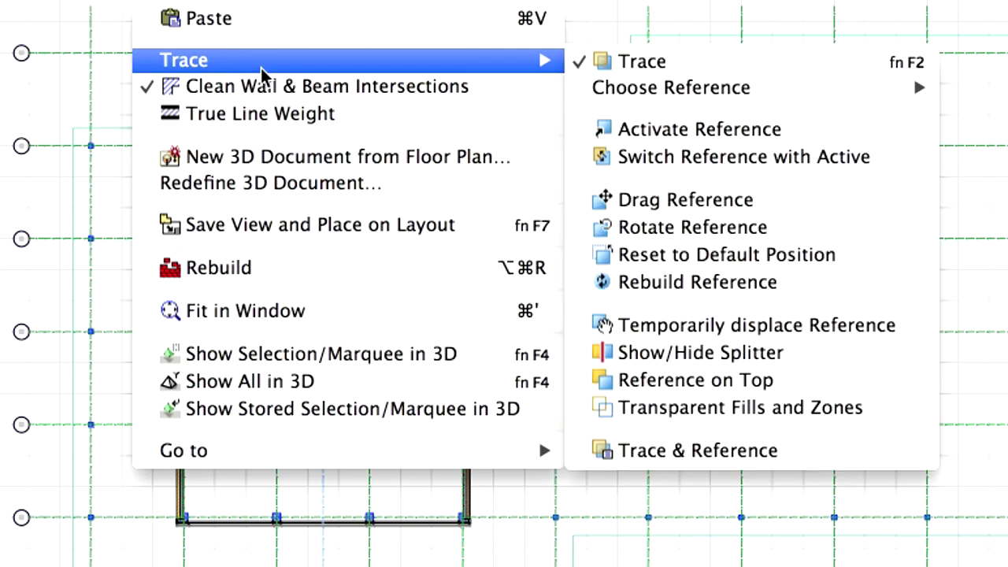
{"action": "left_click", "coordinate": [802, 71]}
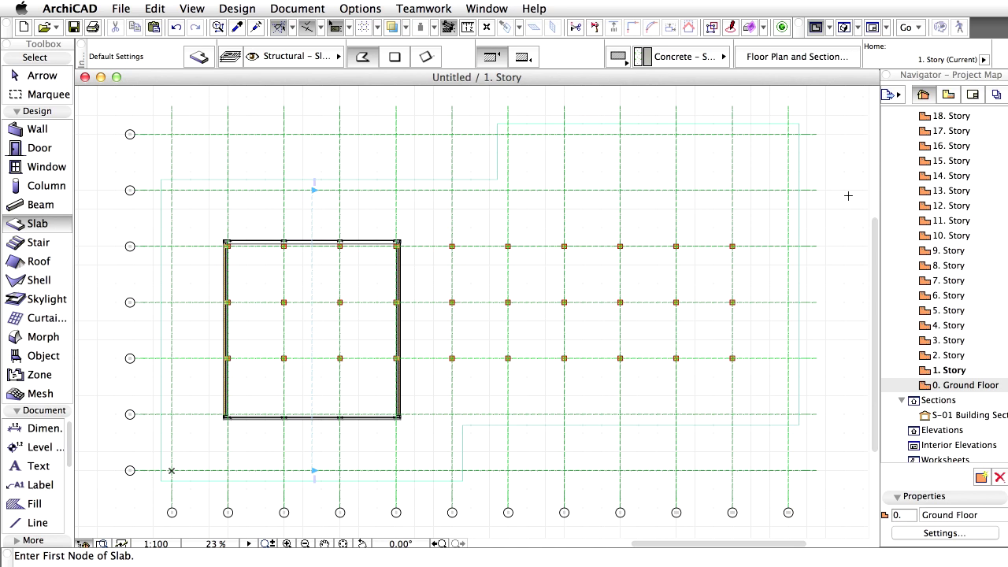
- Open 2. Story and set its floor plan cut plane height to 0
{"action": "double_click", "coordinate": [956, 356]}
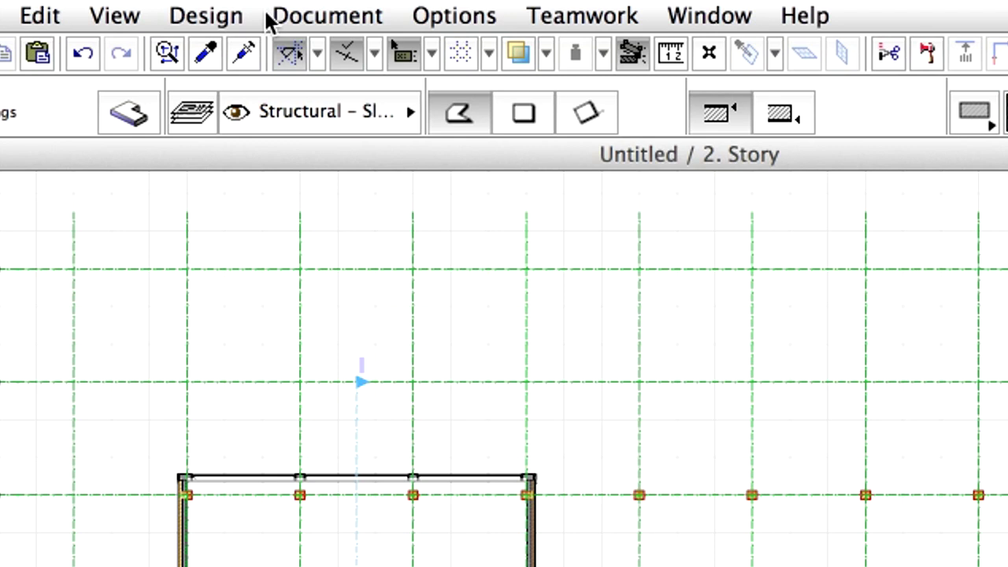
{"action": "left_click", "coordinate": [284, 8]}
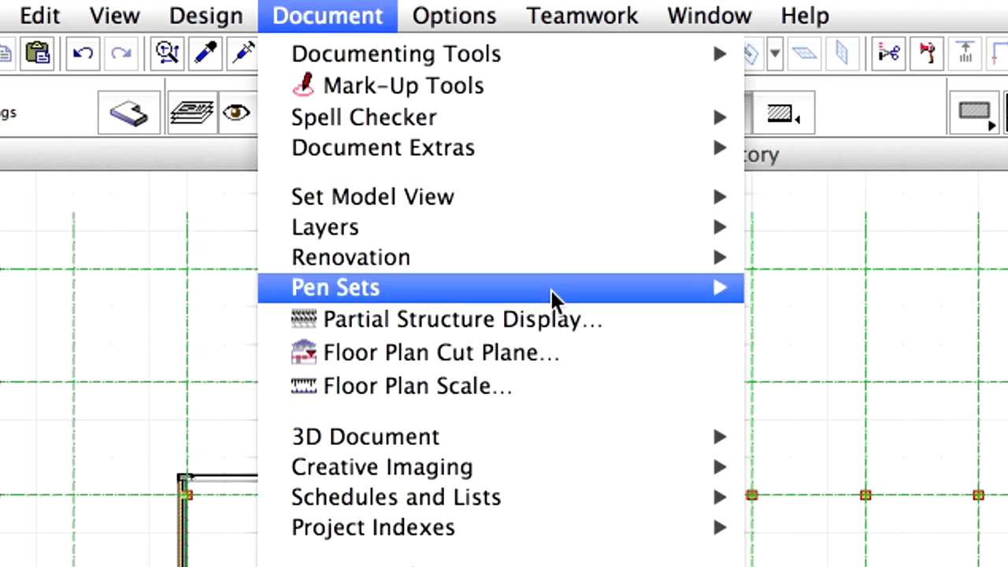
{"action": "left_click", "coordinate": [690, 356]}
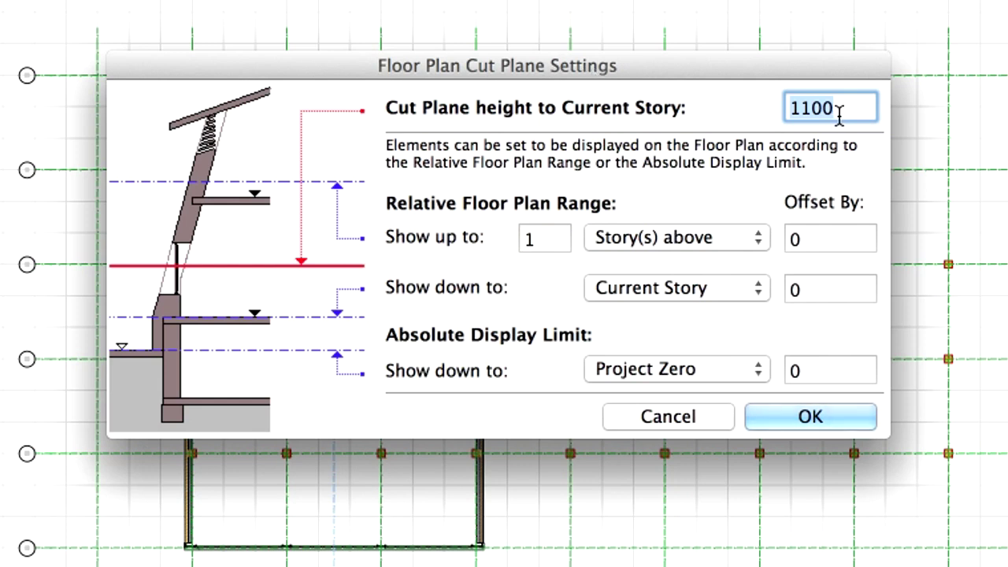
{"action": "type", "text": "0"}
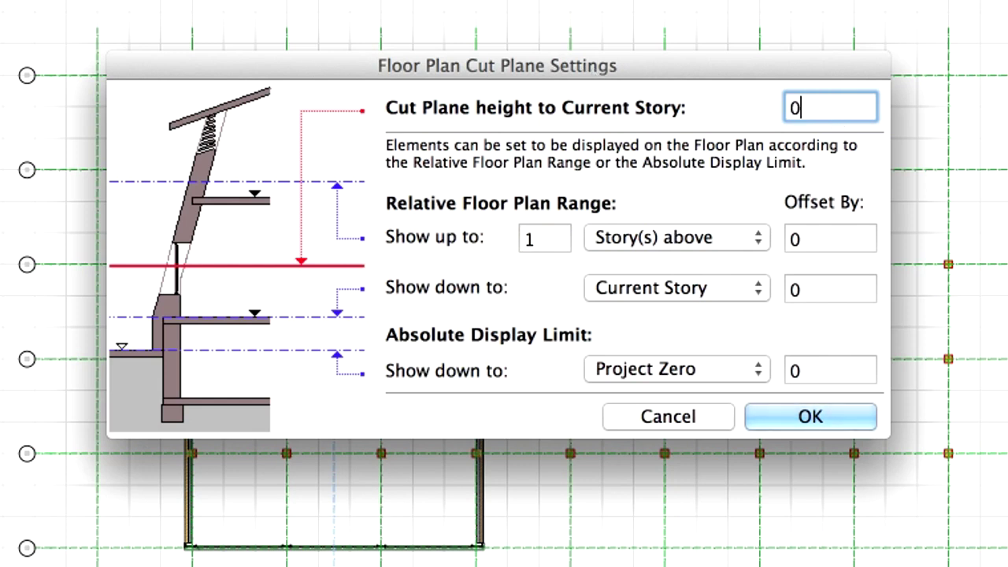
{"action": "left_click", "coordinate": [838, 104]}
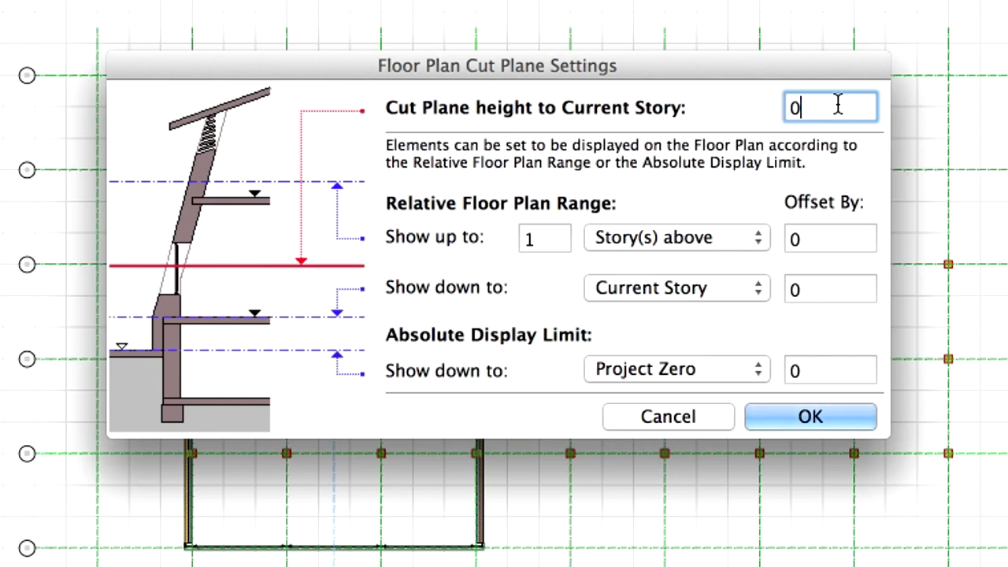
{"action": "left_click", "coordinate": [870, 417]}
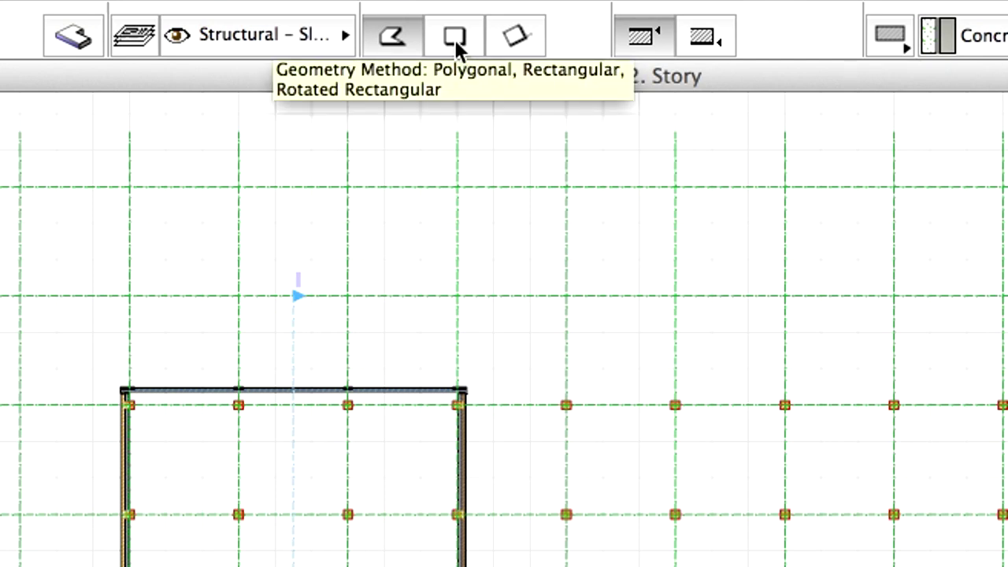
- Draw a rectangular slab of 18500 by 18500 on 2. Story between opposite corners, snapped to the joint between the side walls' two layers
{"action": "left_click", "coordinate": [454, 37]}
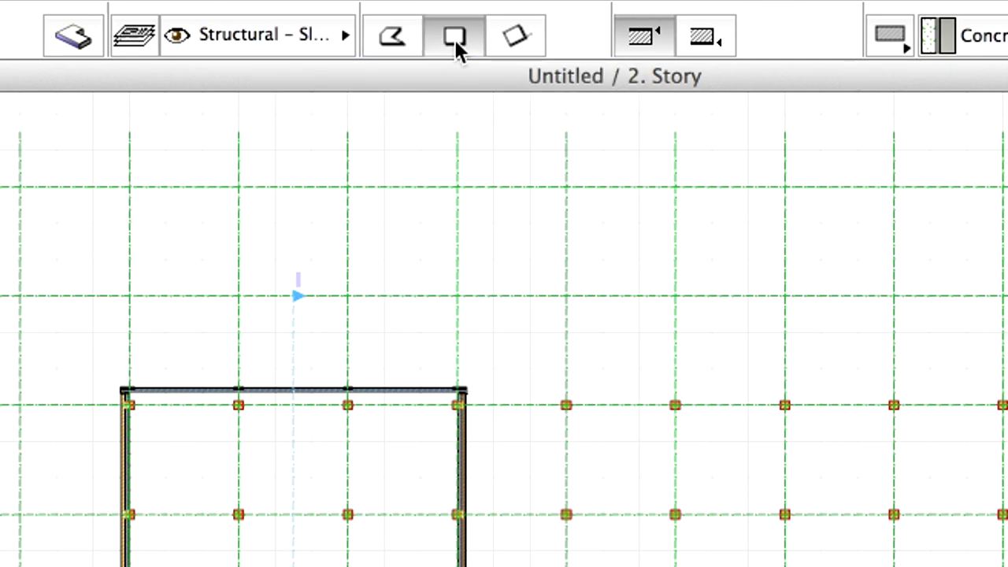
{"action": "scroll", "coordinate": [108, 388], "scroll_direction": "up", "scroll_amount": 3}
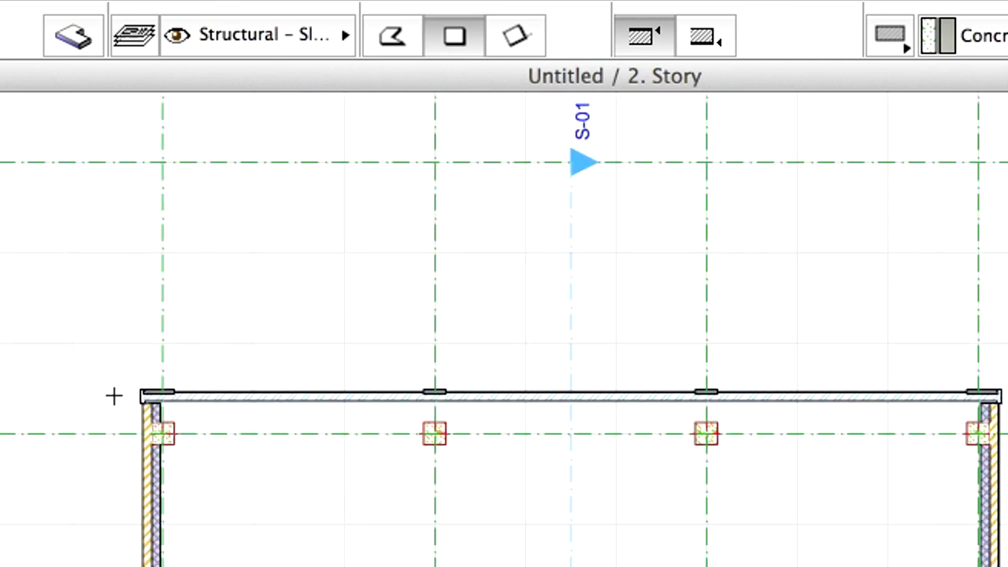
{"action": "scroll", "coordinate": [153, 433], "scroll_direction": "up", "scroll_amount": 5}
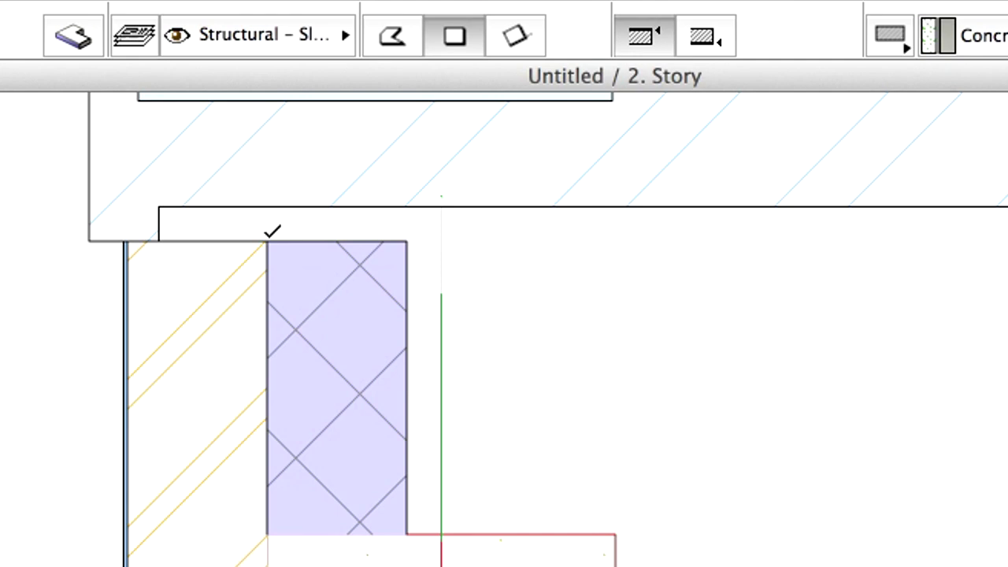
{"action": "left_click", "coordinate": [267, 241]}
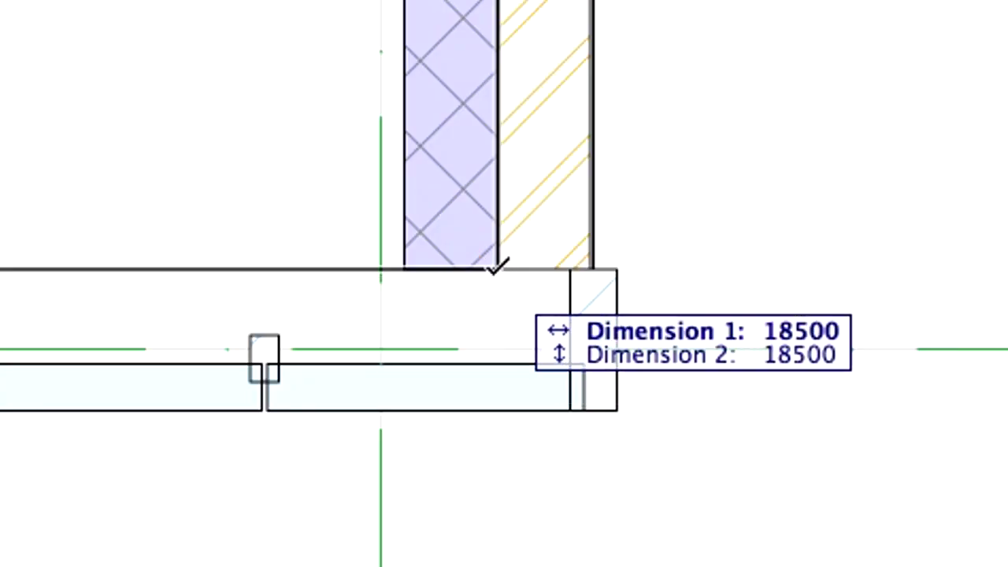
{"action": "left_click", "coordinate": [495, 269]}
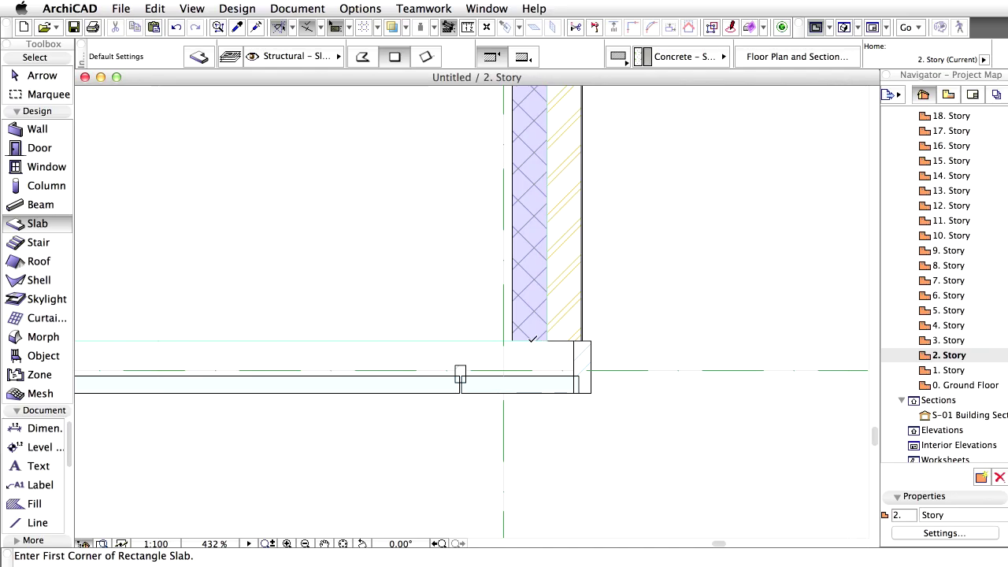
- Show 3. Story as the trace reference beneath the 2. Story plan
{"action": "scroll", "coordinate": [596, 466], "scroll_direction": "down", "scroll_amount": 10}
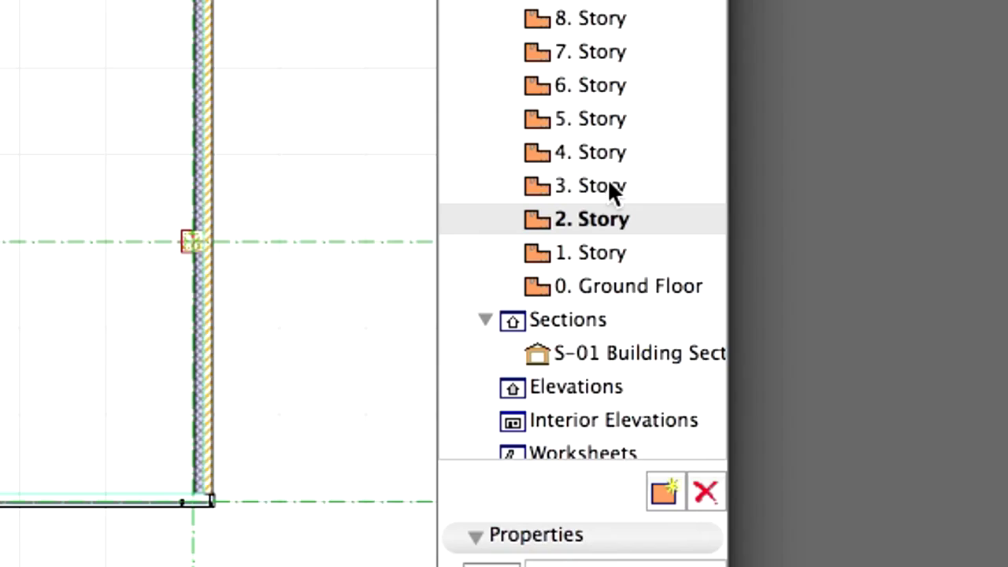
{"action": "right_click", "coordinate": [958, 338]}
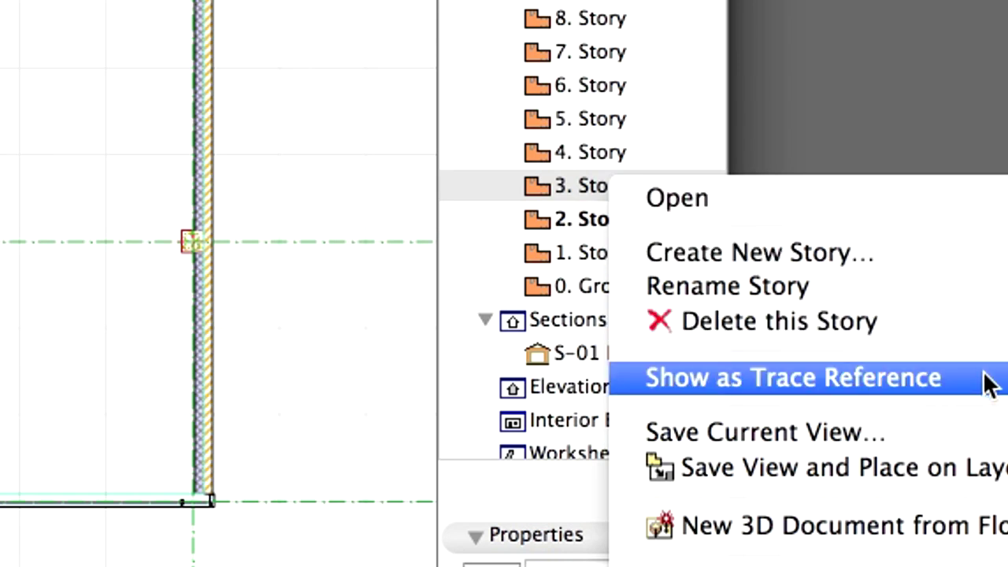
{"action": "left_click", "coordinate": [991, 383]}
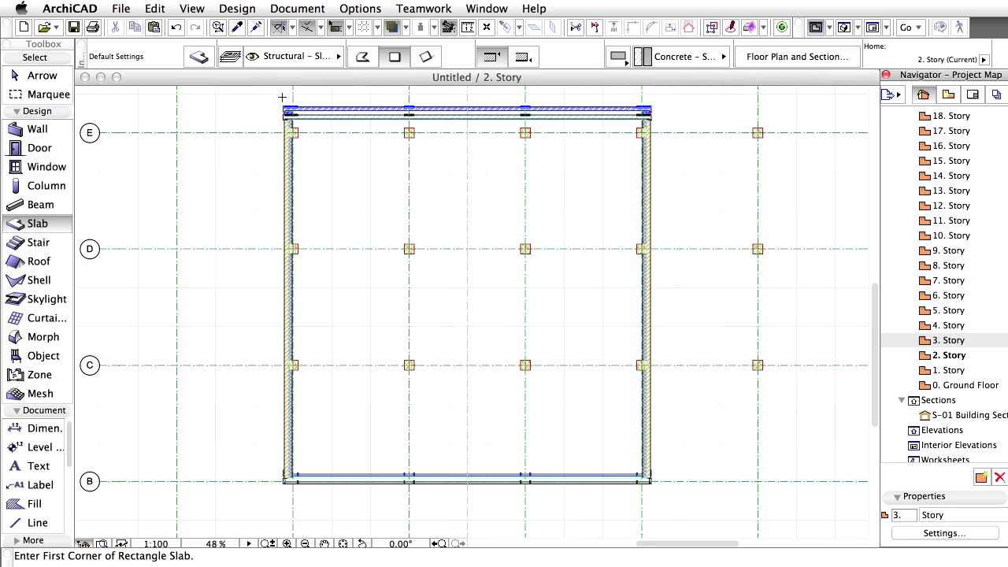
- Set up a Drag Multiply of the 2. Story slab with 9 copies, 3400 vertical displacement, Increment spacing and home story set by elevation
{"action": "scroll", "coordinate": [282, 97], "scroll_direction": "up", "scroll_amount": 5}
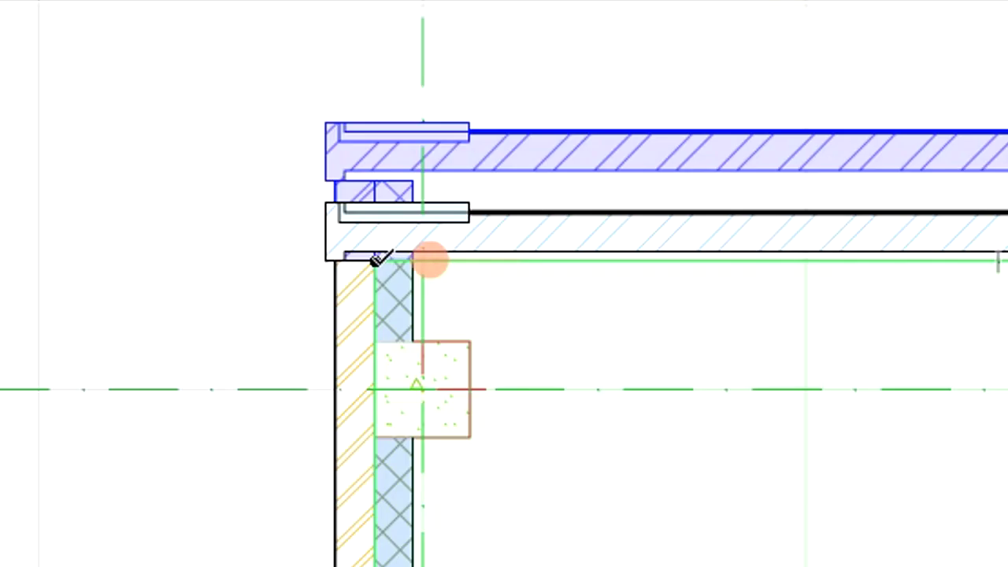
{"action": "left_click", "coordinate": [377, 260]}
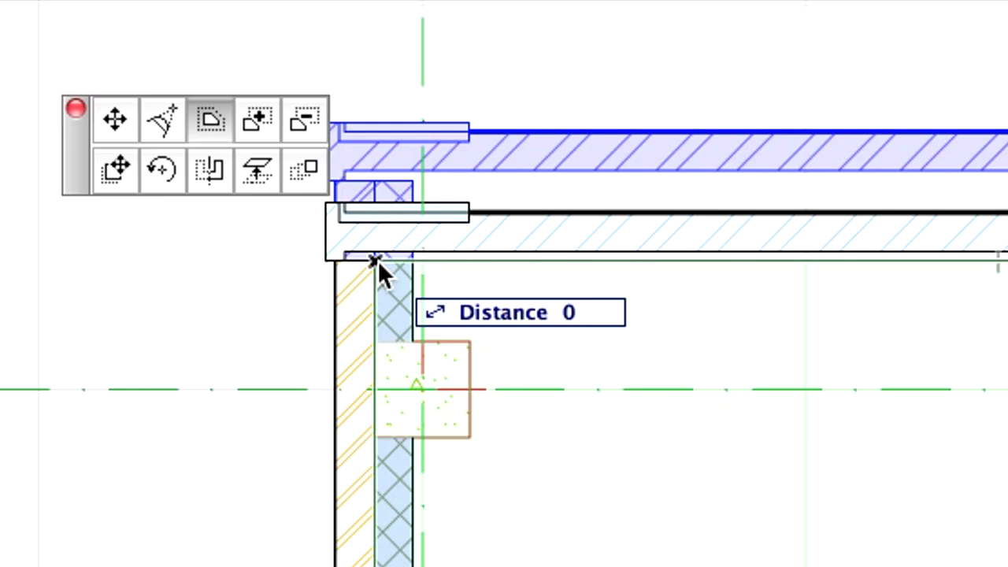
{"action": "left_click", "coordinate": [305, 171]}
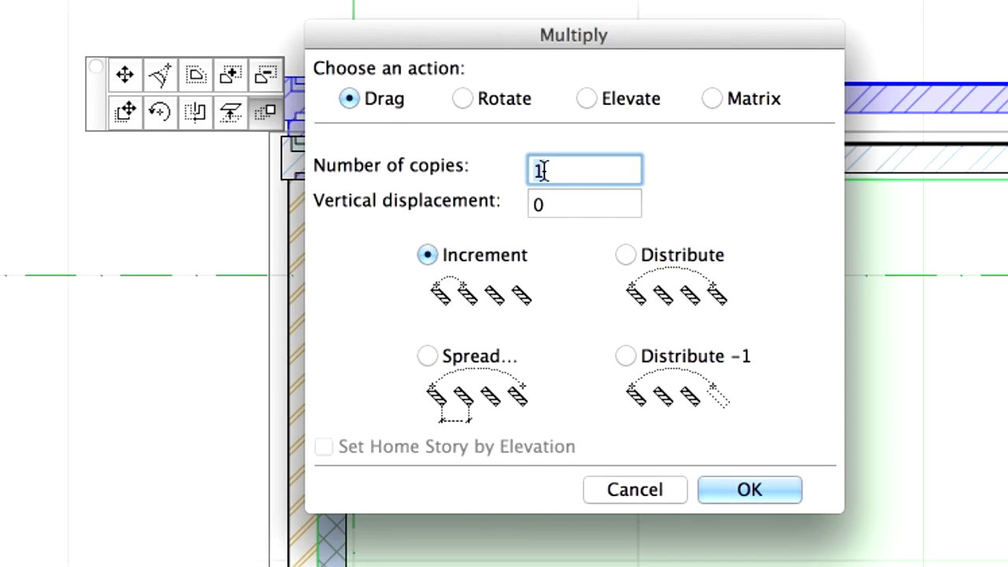
{"action": "type", "text": "9"}
{"action": "double_click", "coordinate": [578, 205]}
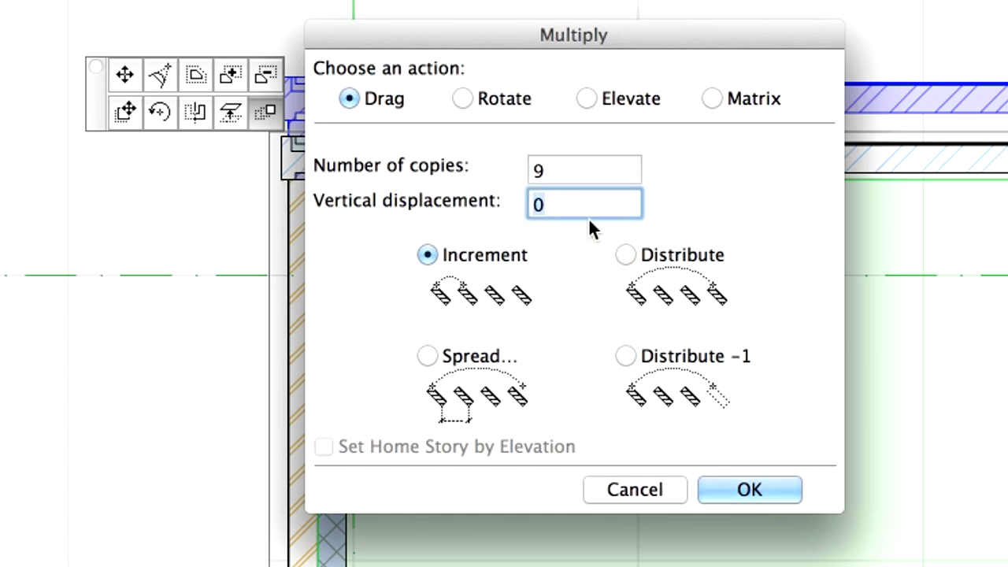
{"action": "type", "text": "3400"}
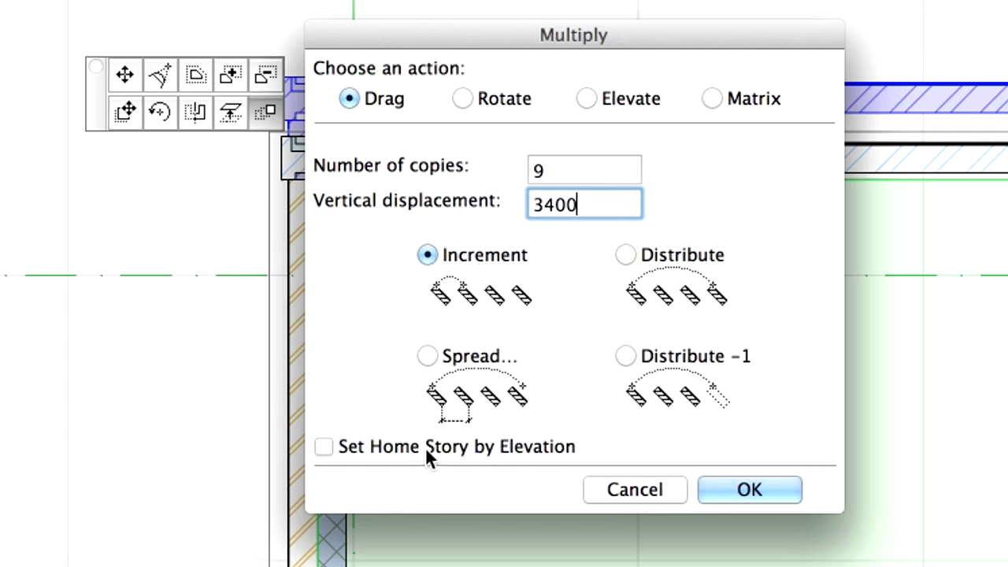
{"action": "left_click", "coordinate": [394, 446]}
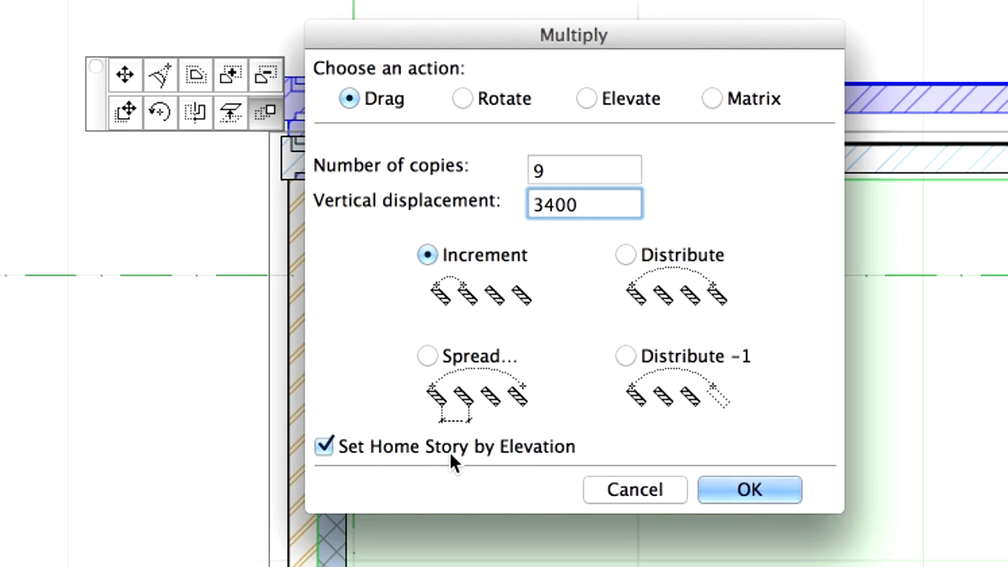
{"action": "left_click", "coordinate": [786, 490]}
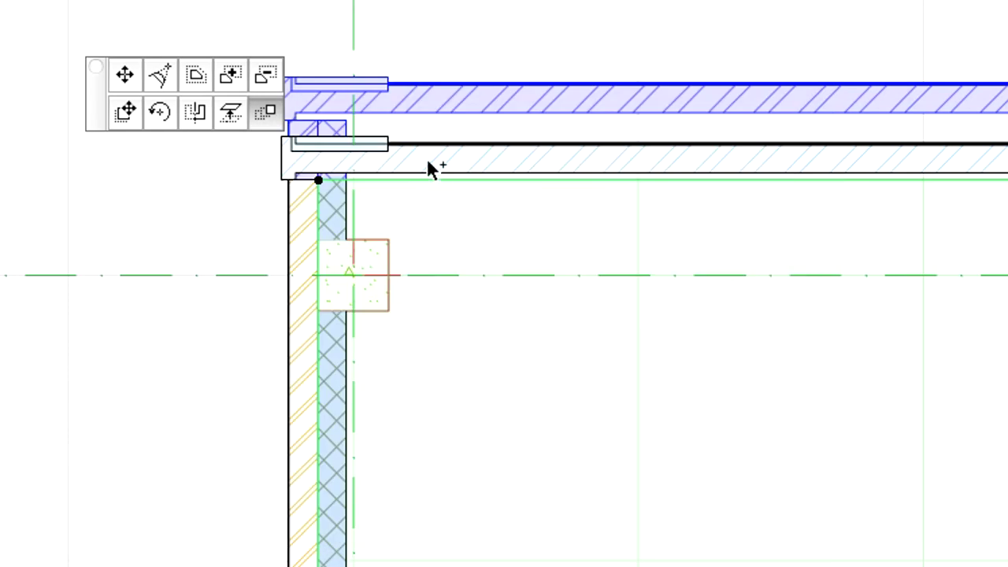
- Place the slab copies from its upper-left corner to the matching corner traced on 3. Story, then check them in section S-01
{"action": "scroll", "coordinate": [299, 104], "scroll_direction": "up", "scroll_amount": 5}
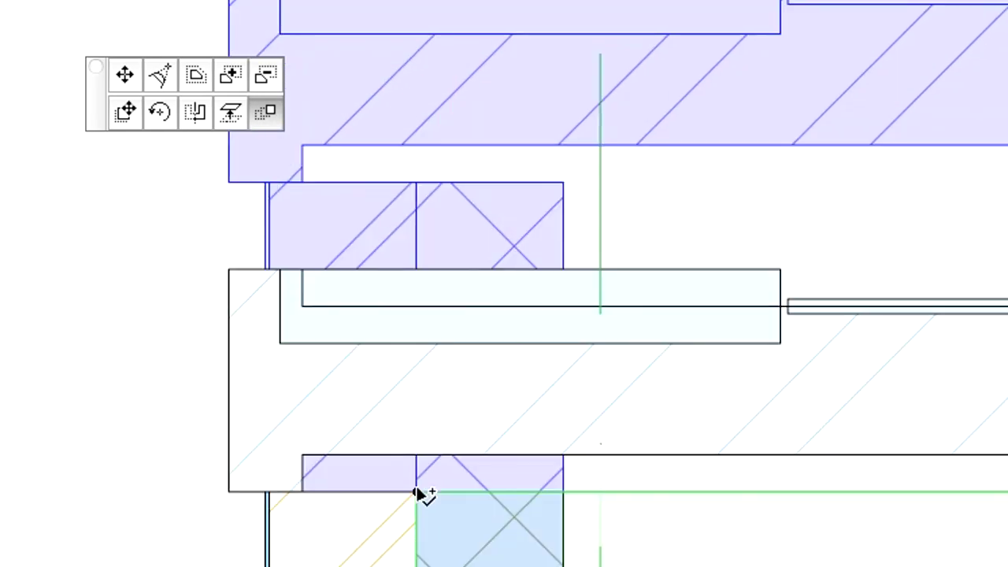
{"action": "left_click", "coordinate": [416, 493]}
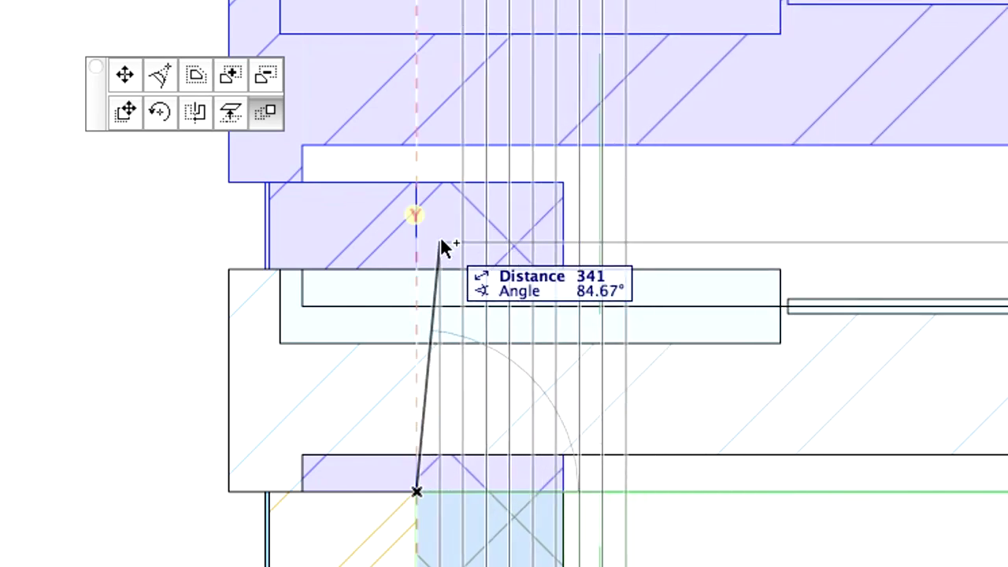
{"action": "left_click", "coordinate": [423, 189]}
{"action": "left_click", "coordinate": [619, 378]}
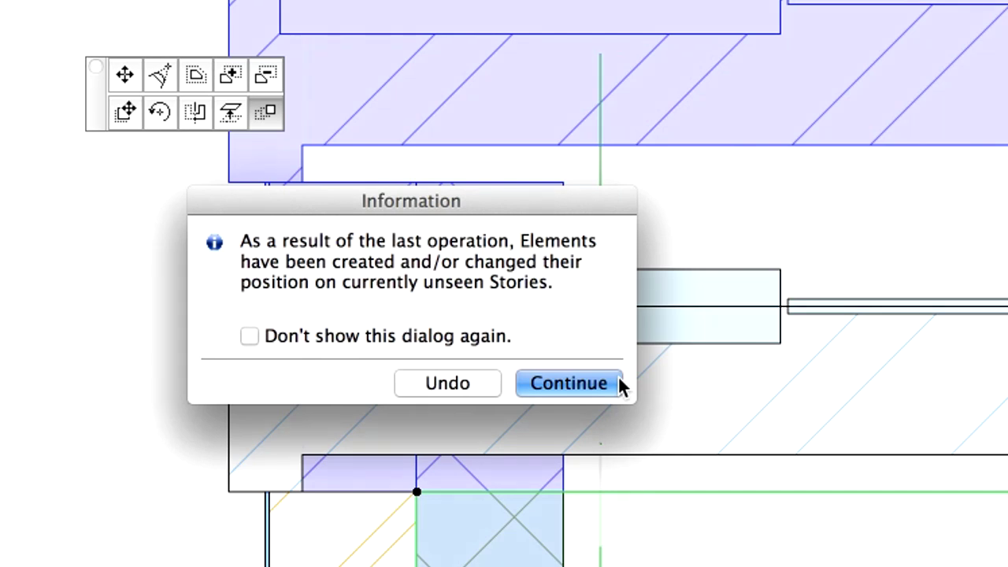
{"action": "left_click", "coordinate": [619, 378]}
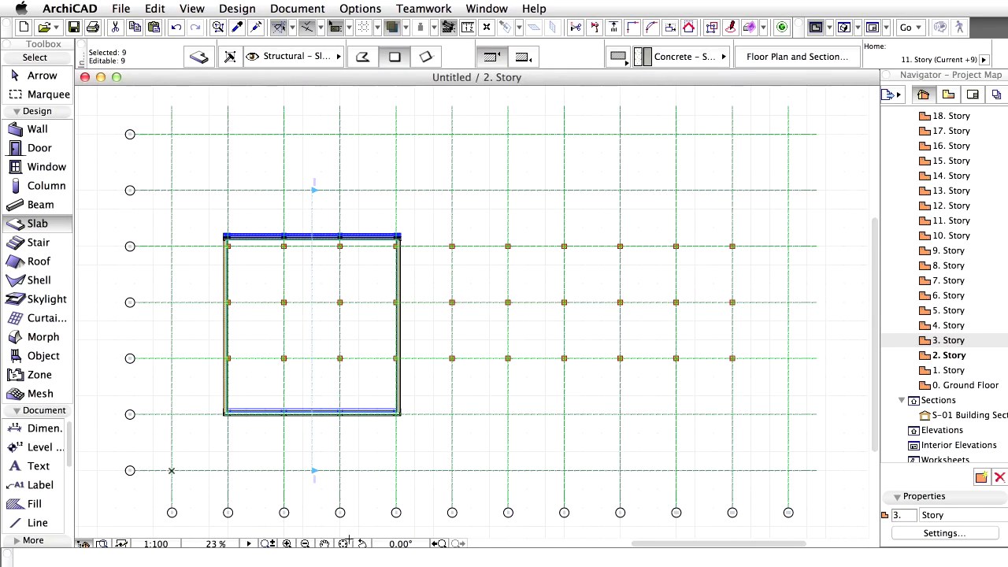
{"action": "double_click", "coordinate": [989, 415]}
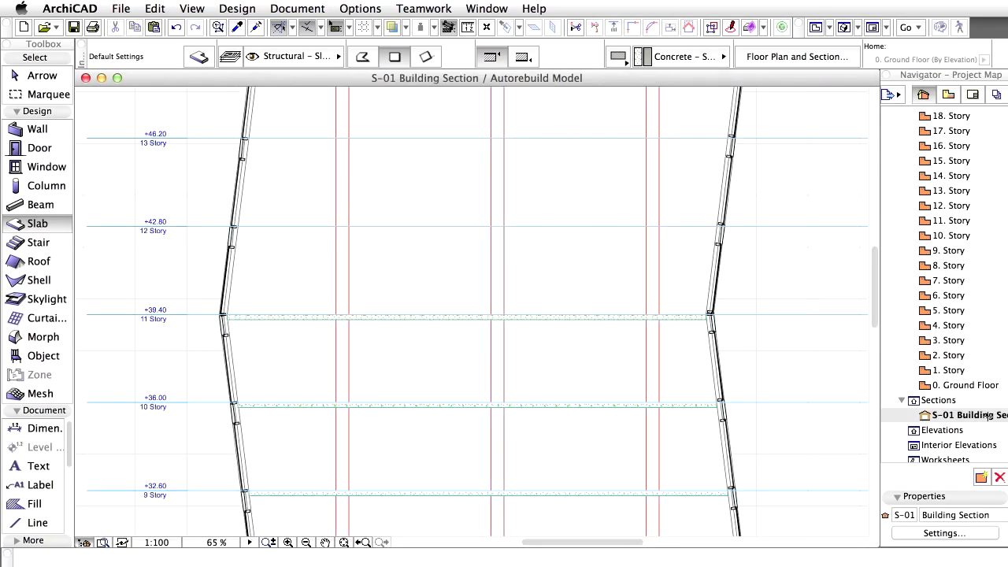
{"action": "left_click", "coordinate": [344, 542]}
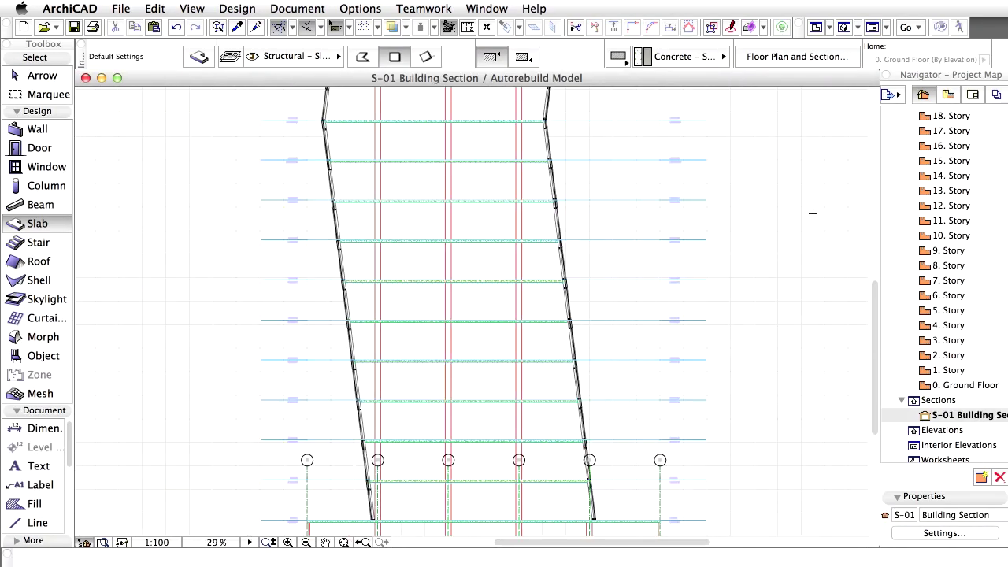
- Open 11. Story and show 12. Story as its trace reference
{"action": "left_click", "coordinate": [958, 224]}
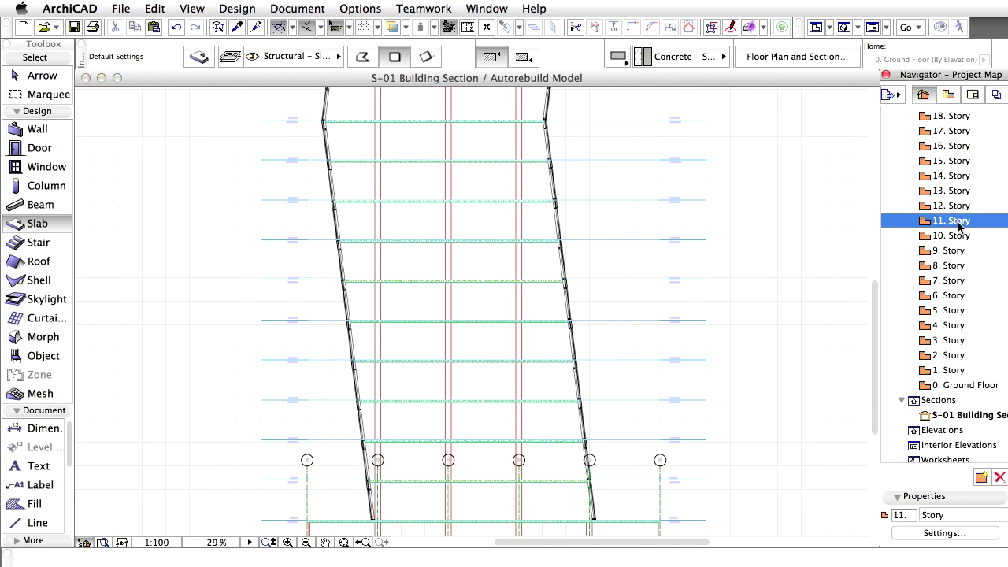
{"action": "double_click", "coordinate": [960, 224]}
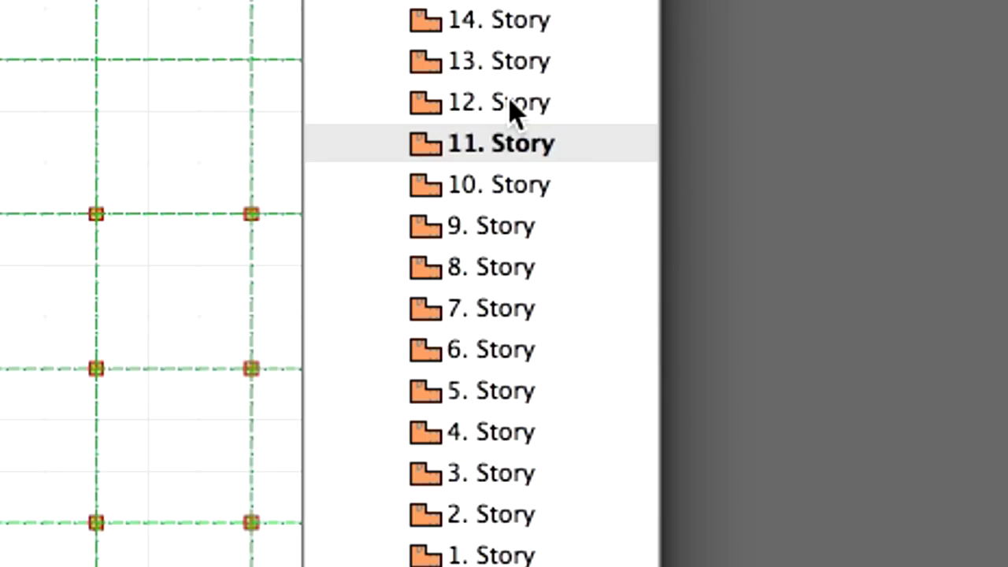
{"action": "right_click", "coordinate": [514, 110]}
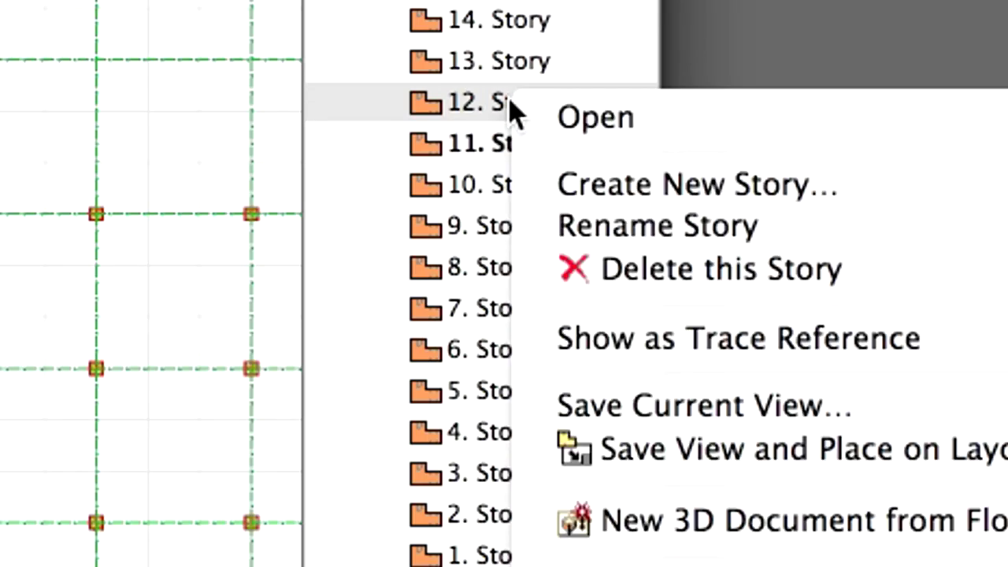
{"action": "left_click", "coordinate": [981, 347]}
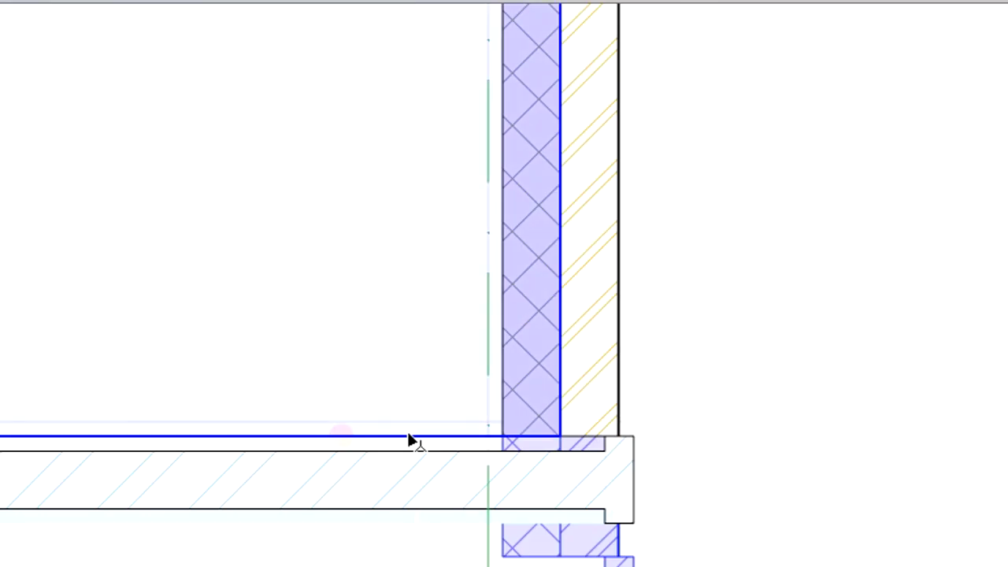
- Multiply the 11. Story slab into 9 copies at 3400 vertical displacement, from its lower-right corner to the matching corner traced on 12. Story
{"action": "left_click", "coordinate": [409, 442]}
{"action": "left_click", "coordinate": [560, 436]}
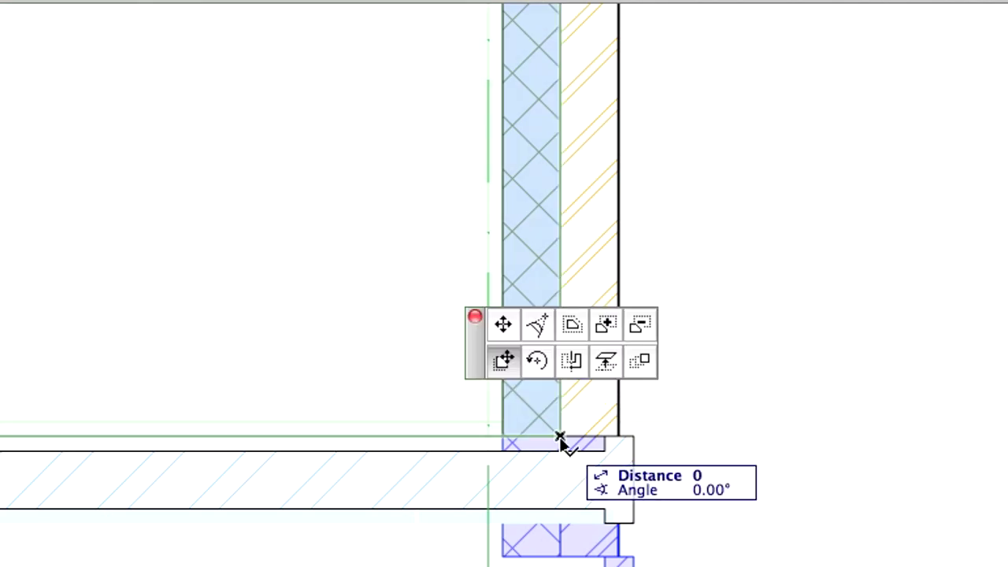
{"action": "left_click", "coordinate": [643, 362]}
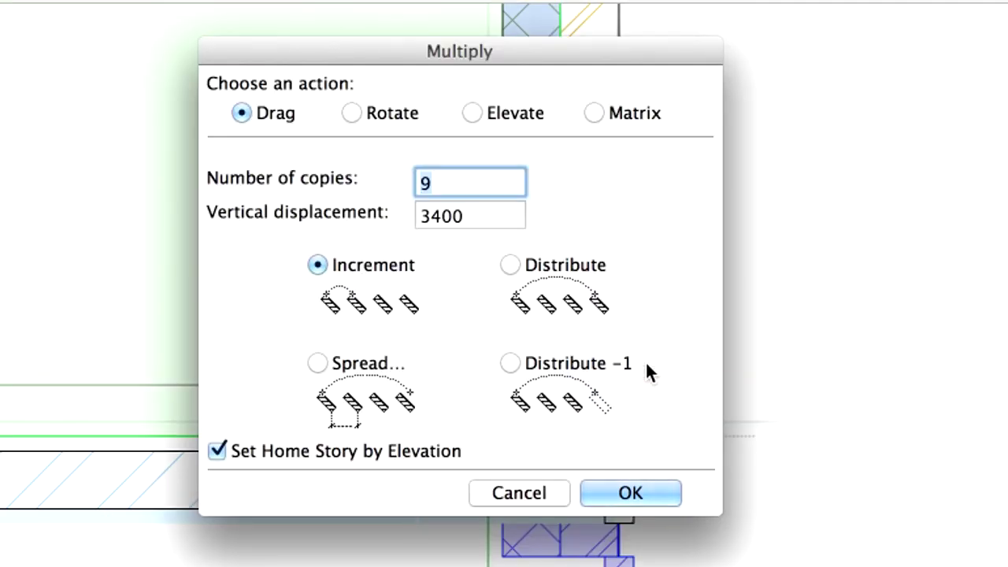
{"action": "left_click", "coordinate": [664, 487]}
{"action": "left_click", "coordinate": [559, 435]}
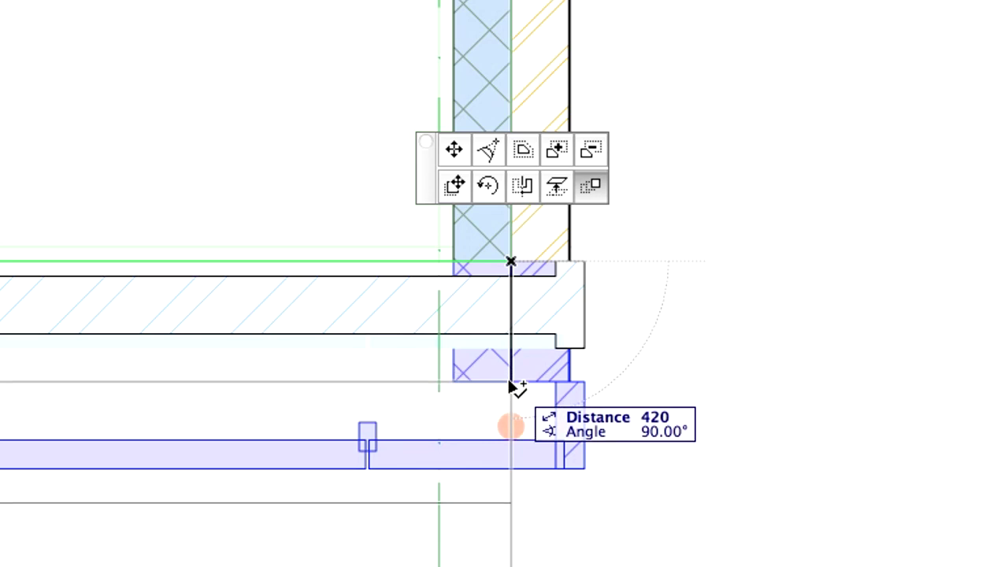
{"action": "left_click", "coordinate": [511, 384]}
{"action": "left_click", "coordinate": [441, 222]}
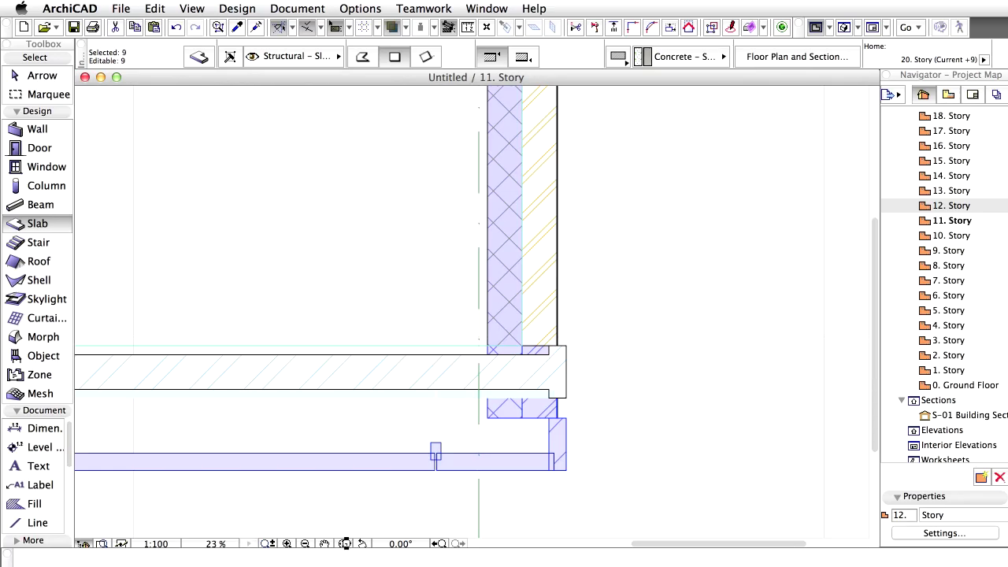
- Check the slab copies on the stories above 11. Story in section S-01
{"action": "left_click", "coordinate": [984, 416]}
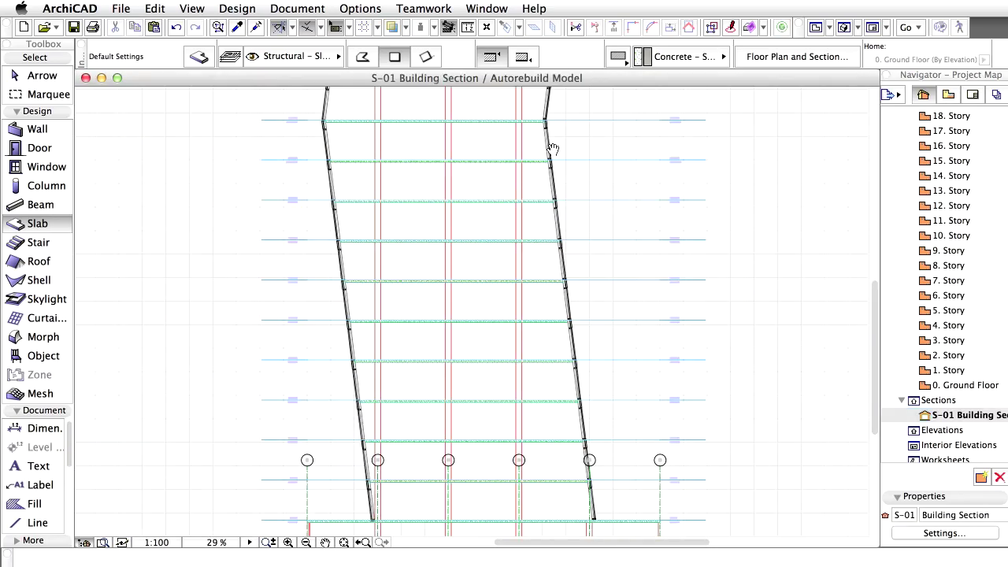
{"action": "left_click_drag", "start_coordinate": [553, 148], "coordinate": [545, 481]}
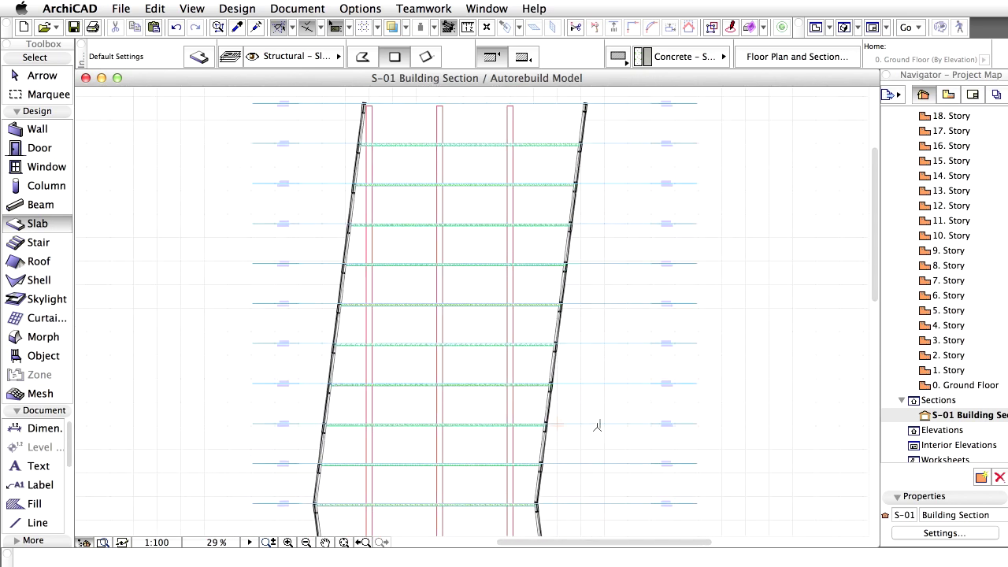
- Draw a rectangular roof slab of about 18860 by 18494 in 3D between diagonally opposite corners of the wall tops, then check it in section S-01
{"action": "key", "text": "F3"}
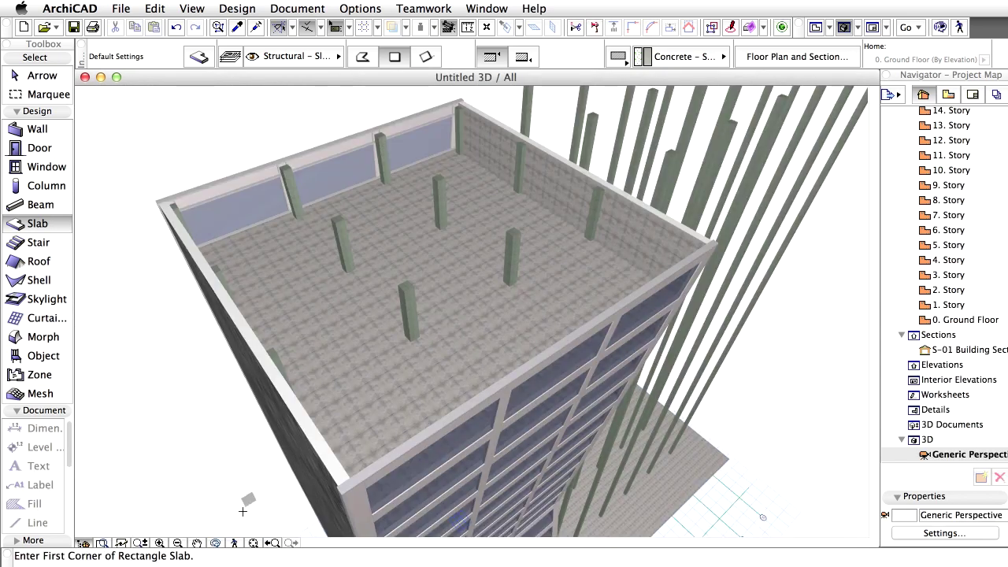
{"action": "left_click", "coordinate": [160, 543]}
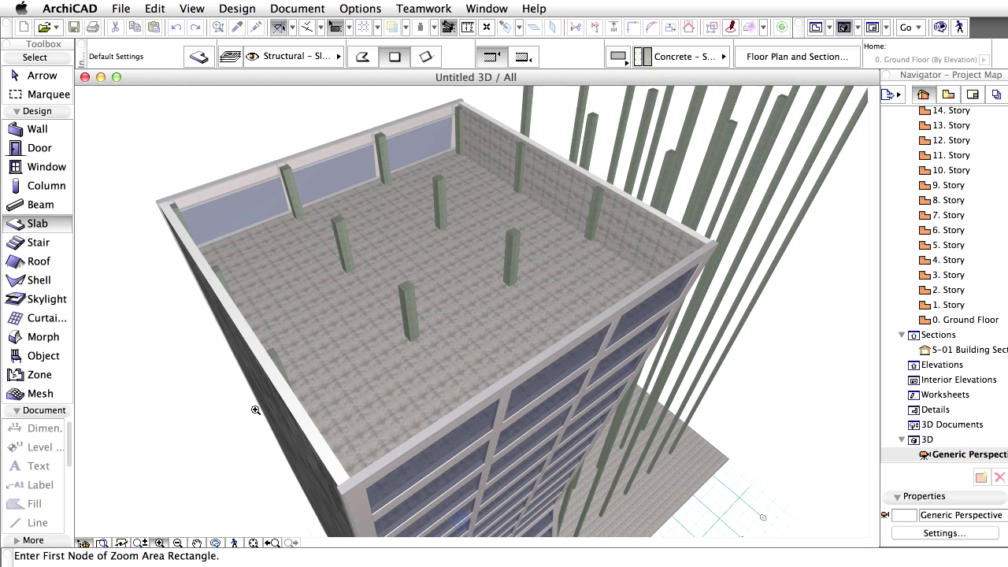
{"action": "left_click", "coordinate": [420, 92]}
{"action": "left_click", "coordinate": [501, 123]}
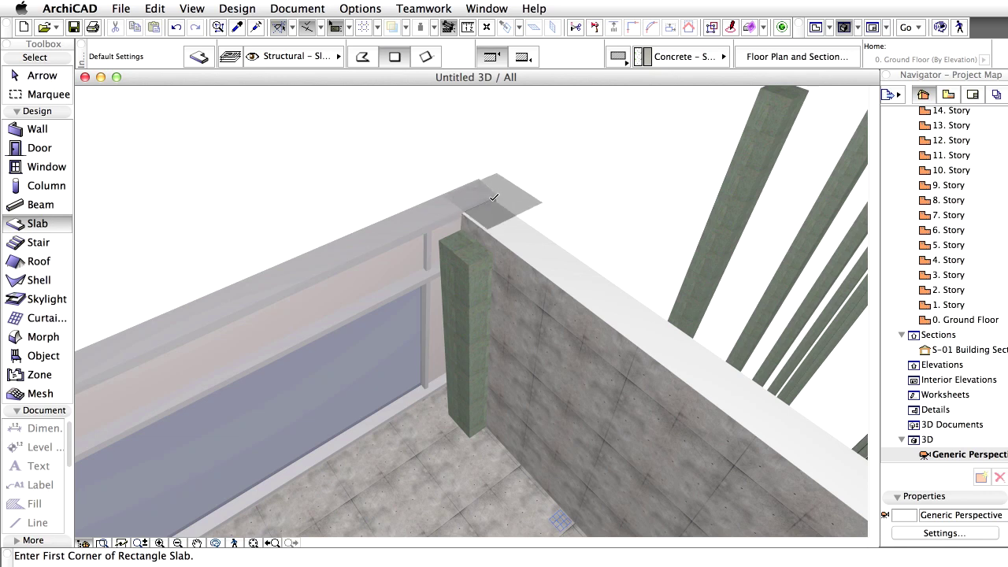
{"action": "left_click", "coordinate": [493, 197]}
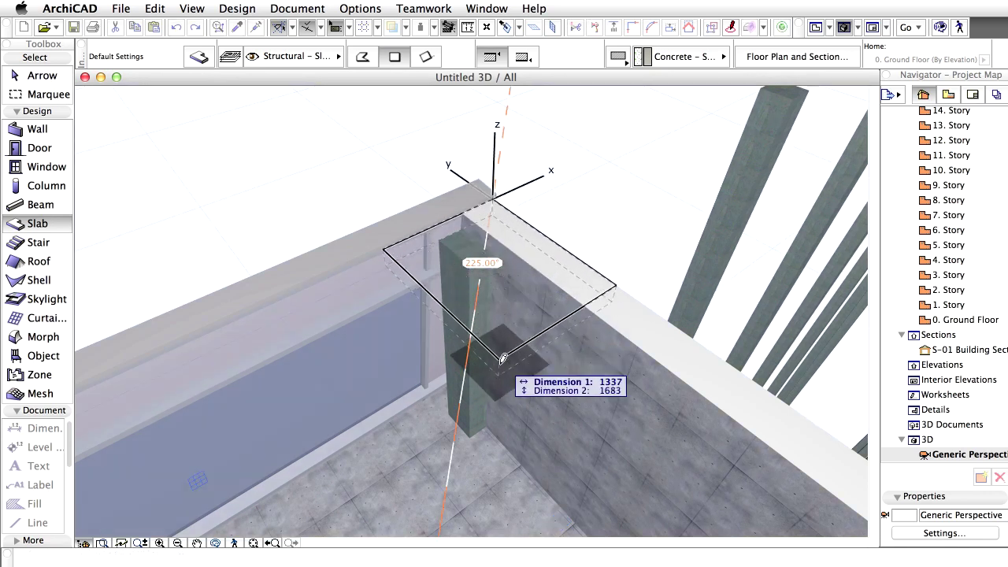
{"action": "scroll", "coordinate": [502, 359], "scroll_direction": "down", "scroll_amount": 5}
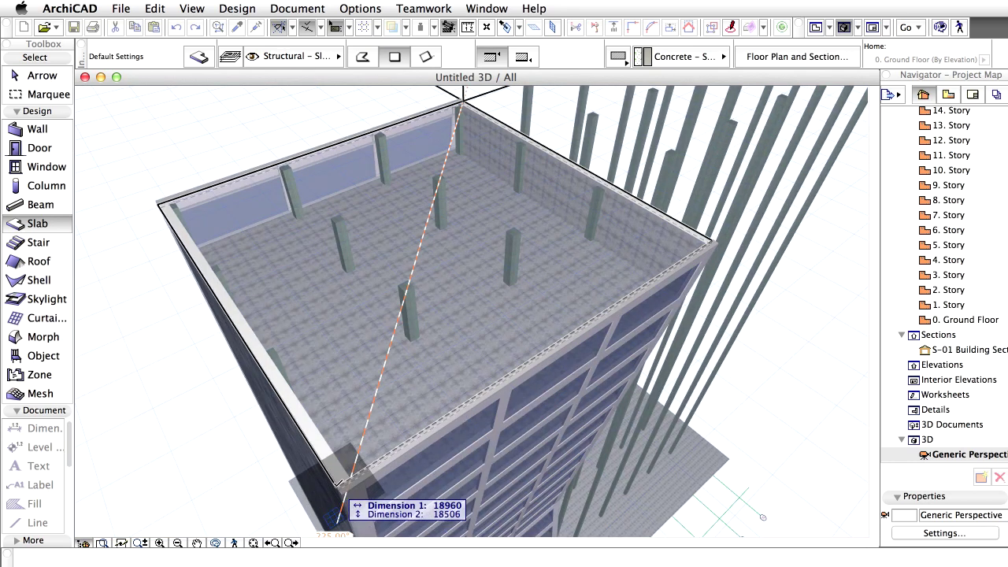
{"action": "scroll", "coordinate": [339, 482], "scroll_direction": "up", "scroll_amount": 2}
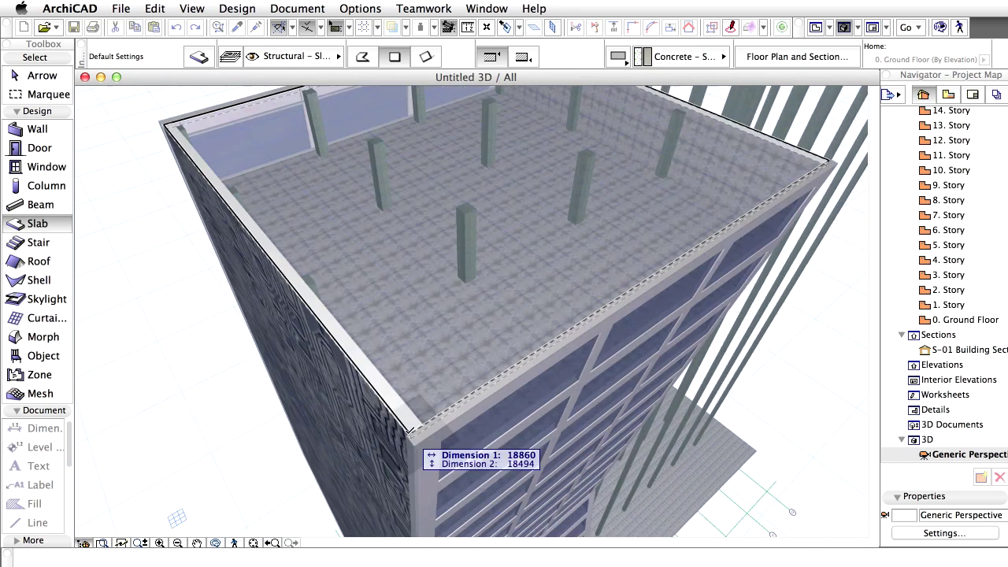
{"action": "left_click", "coordinate": [409, 431]}
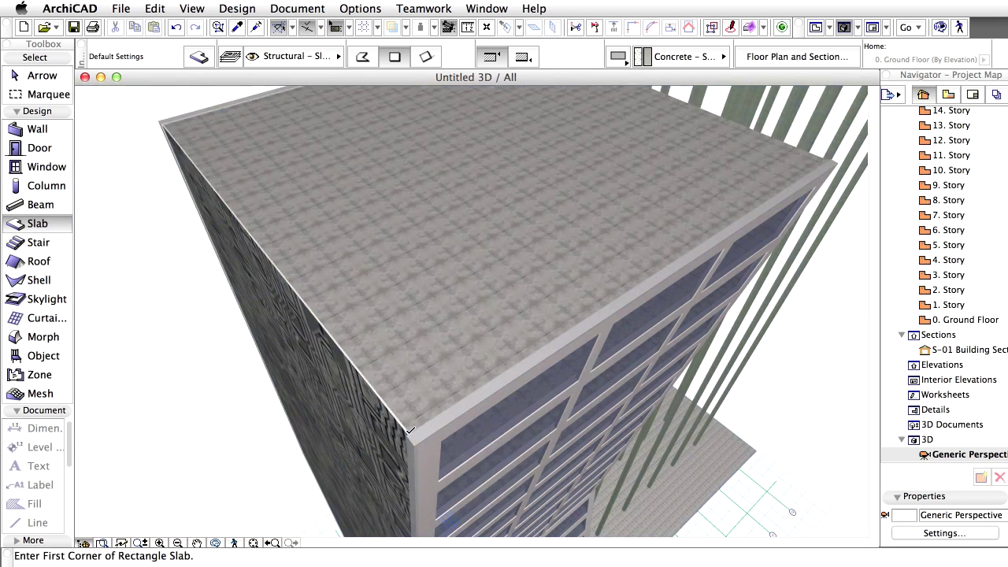
{"action": "double_click", "coordinate": [968, 350]}
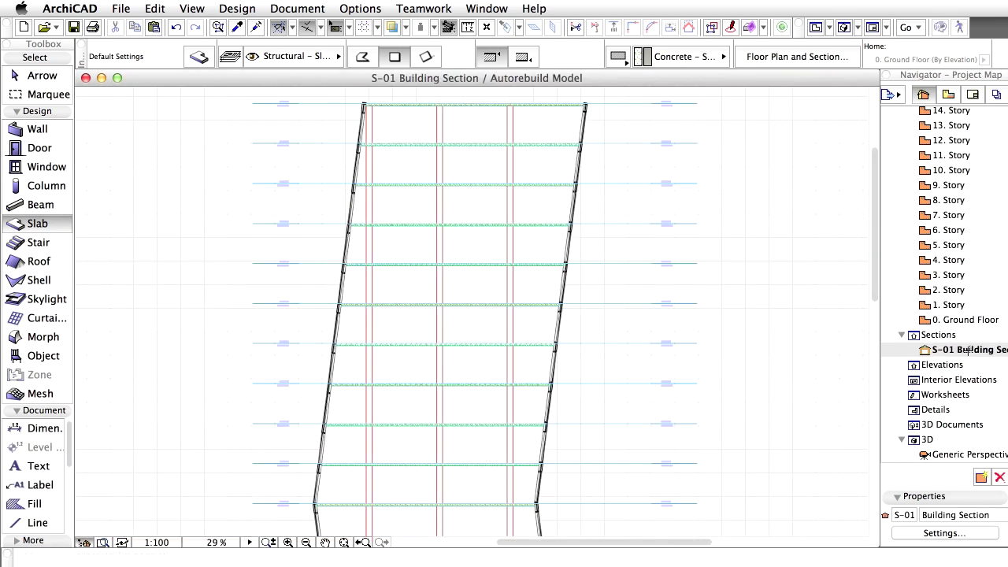
{"action": "scroll", "coordinate": [528, 106], "scroll_direction": "up", "scroll_amount": 3}
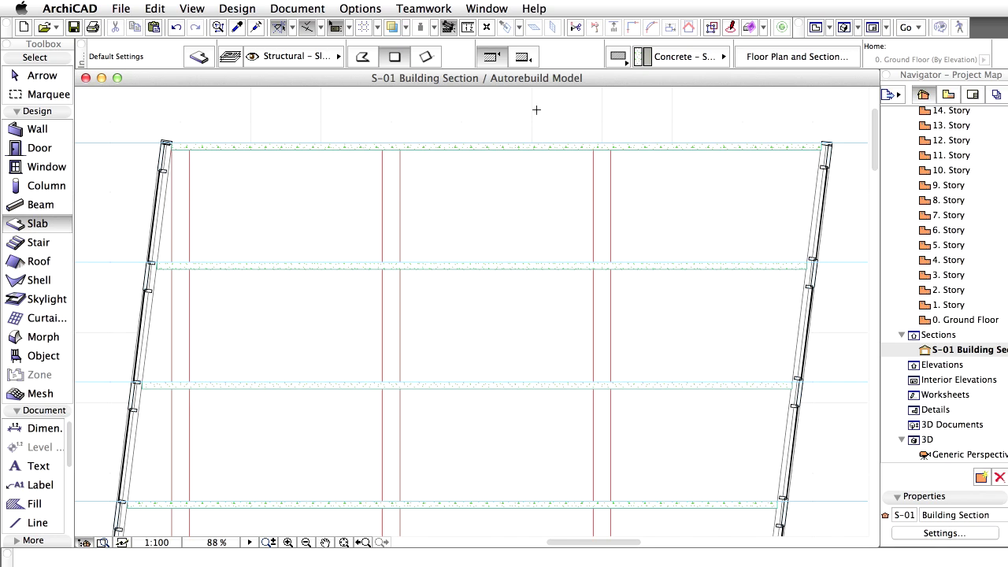
- Set the Floor Plan Cut Plane height to the current story to 1100
{"action": "left_click", "coordinate": [304, 10]}
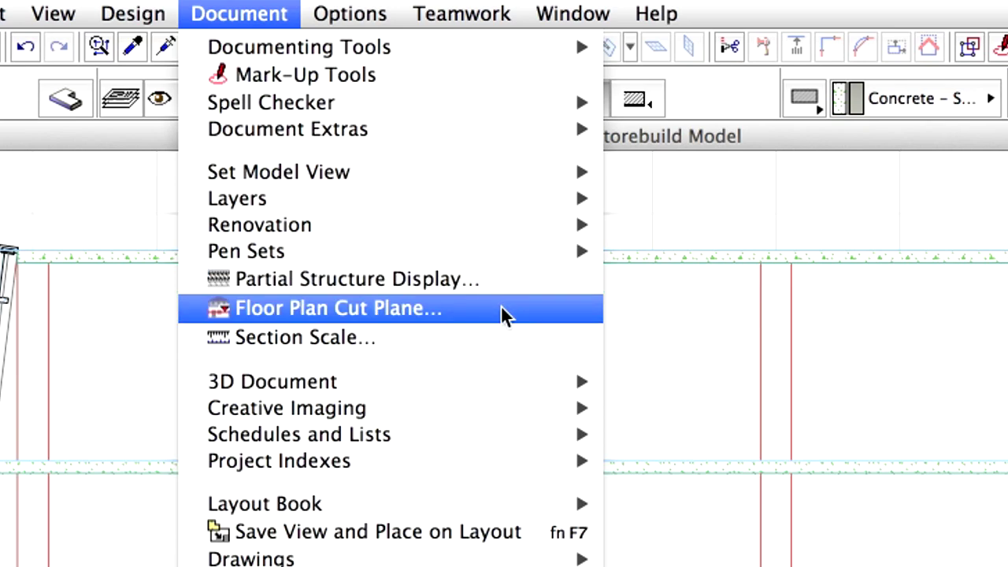
{"action": "left_click", "coordinate": [502, 309]}
{"action": "type", "text": "1100"}
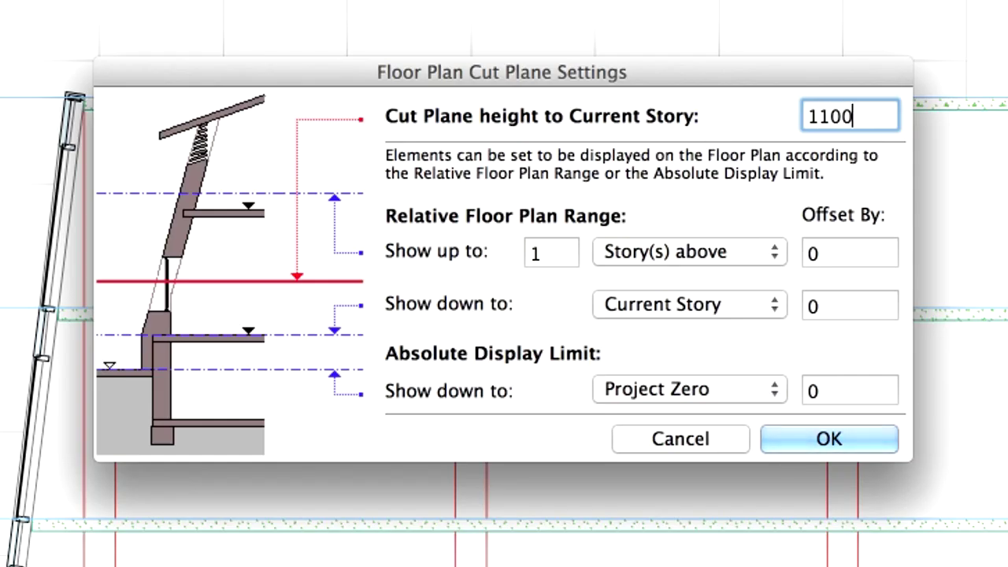
{"action": "left_click_drag", "start_coordinate": [882, 125], "coordinate": [770, 115]}
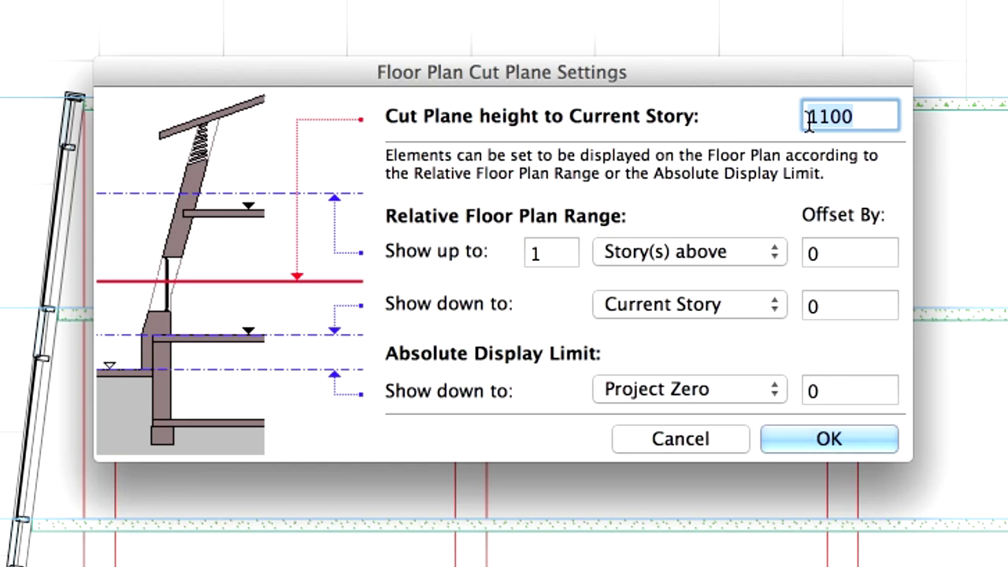
{"action": "left_click", "coordinate": [870, 117]}
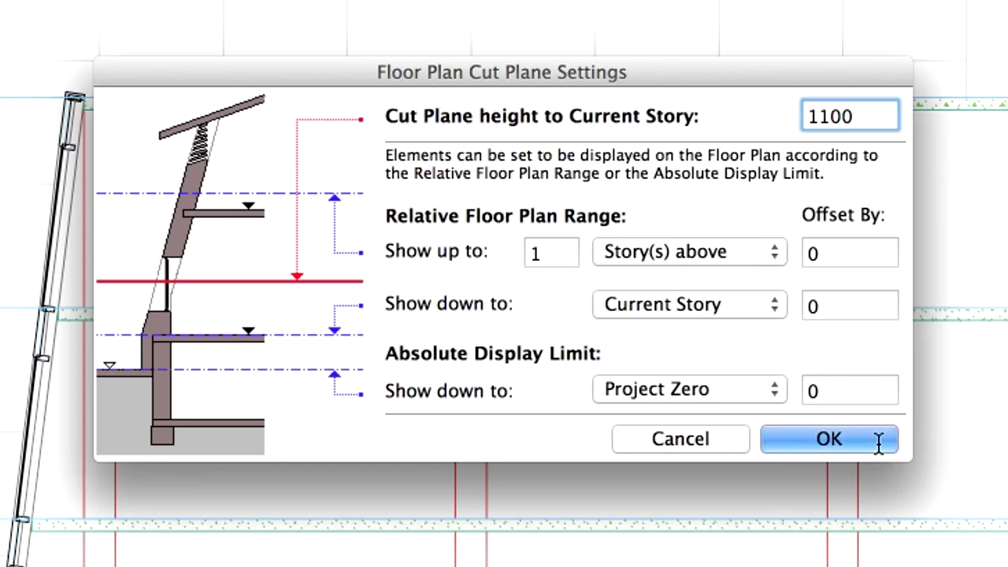
{"action": "left_click", "coordinate": [878, 441]}
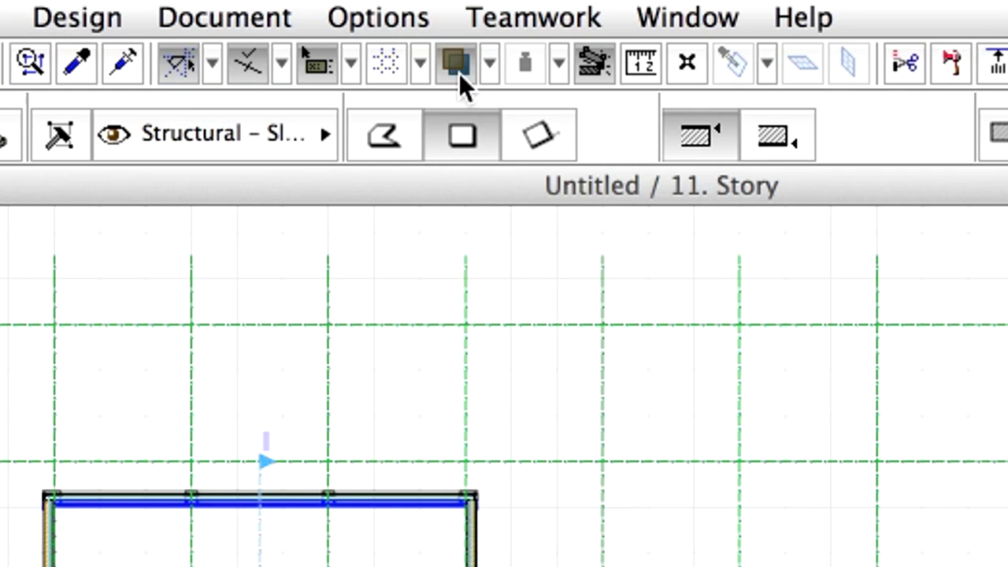
- Open the 11. Story floor plan and turn off its trace reference
{"action": "left_click", "coordinate": [459, 73]}
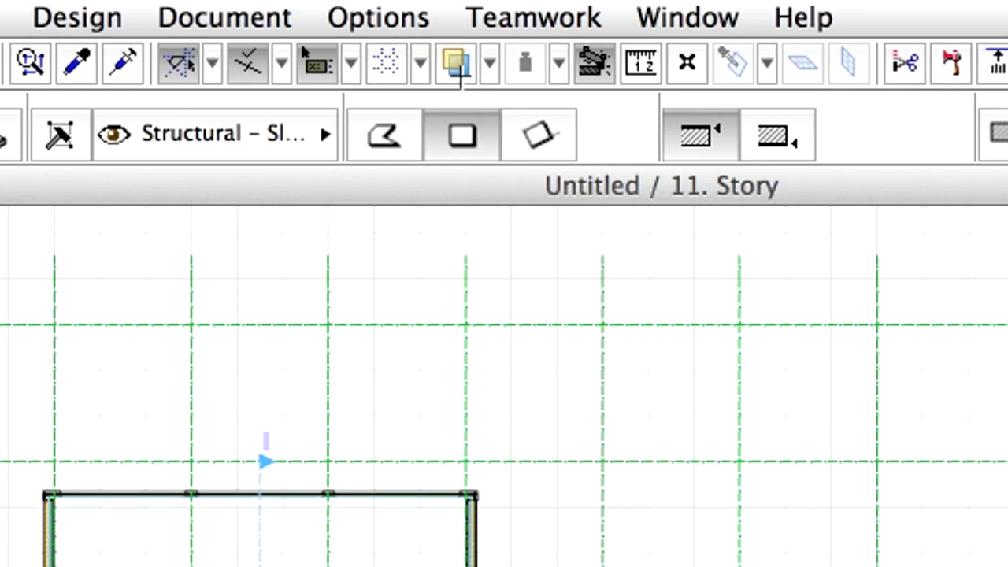